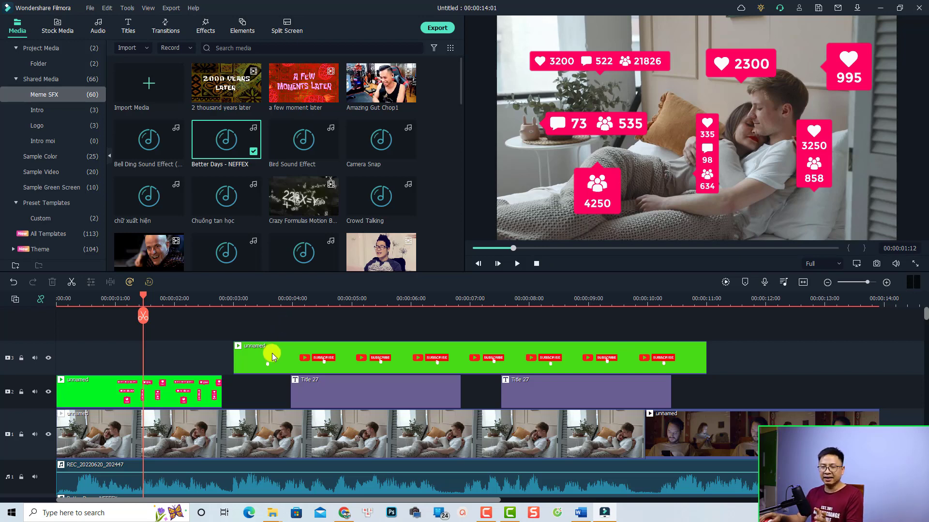
Step: Delete the green-screen clips and both Title 27 clips from the tracks above the main video
scroll(338, 379, "down", 1)
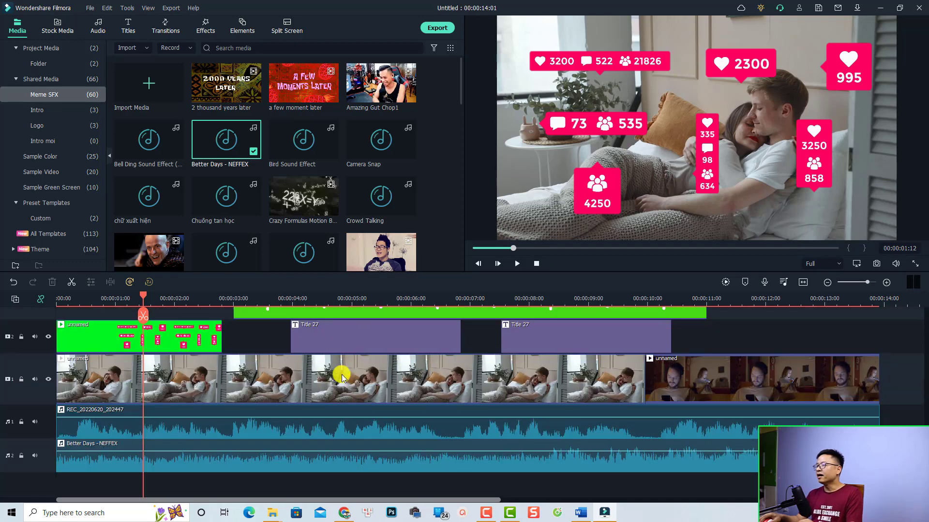
scroll(382, 365, "up", 2)
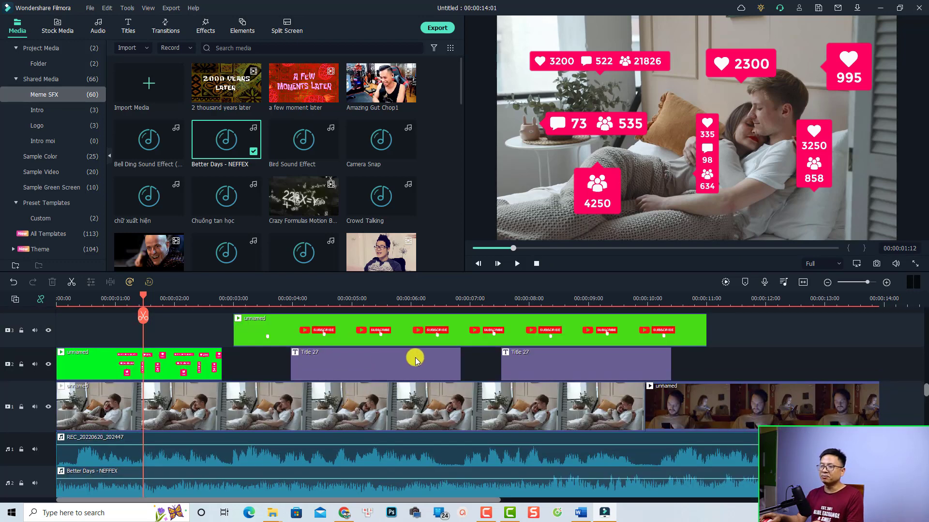
left_click_drag(741, 324, 187, 393)
key("Delete")
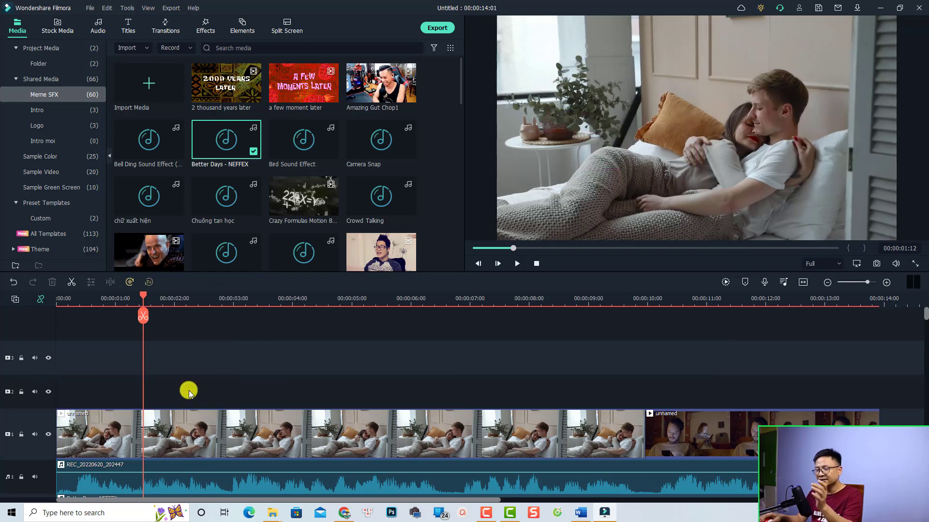
Step: Delete the REC_20220620_202447 and Better Days - NEFFEX audio clips from the timeline
scroll(188, 393, "down", 2)
left_click(223, 421)
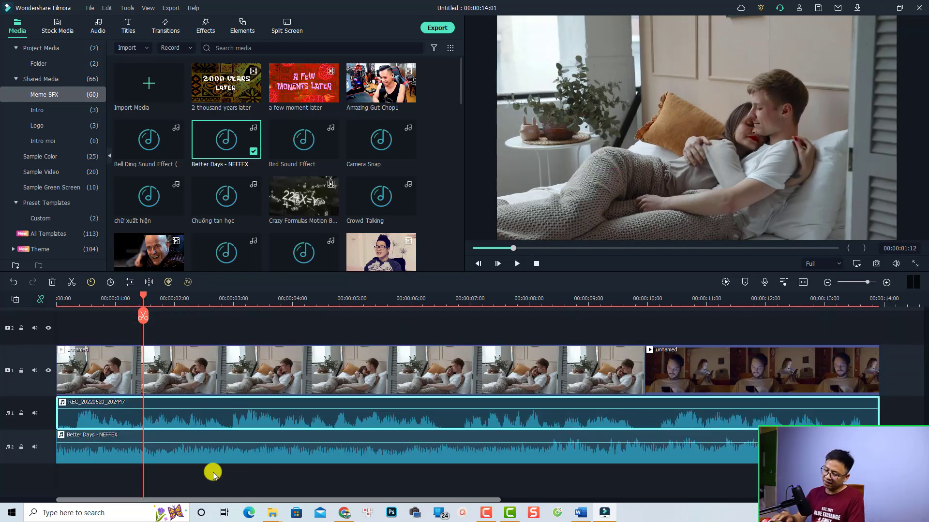
key("Delete")
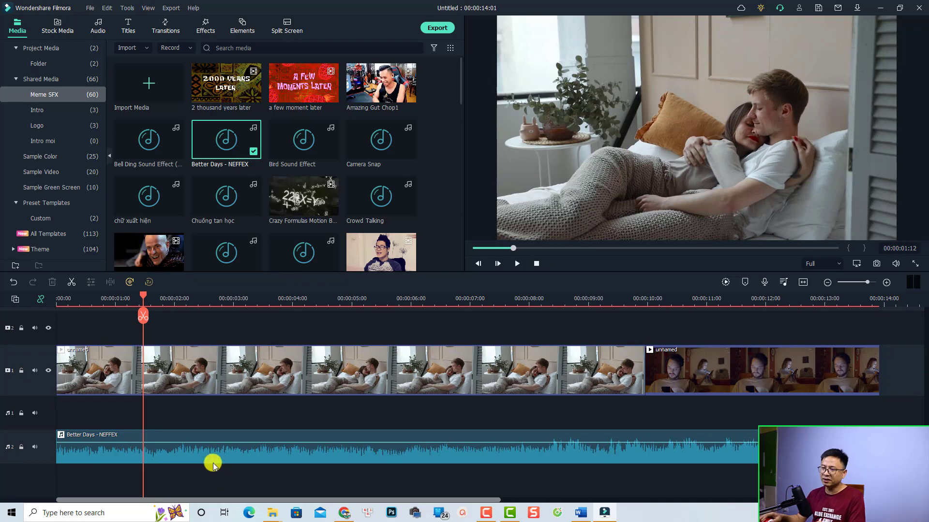
left_click(213, 454)
key("Delete")
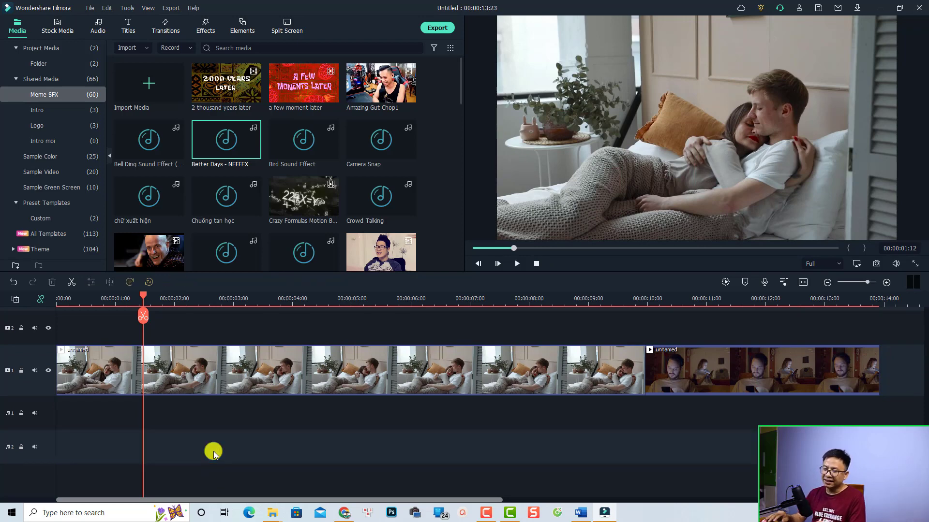
Step: Add the Title 27 preset on the track above the main video, starting at 00:00:01:07
left_click(82, 300)
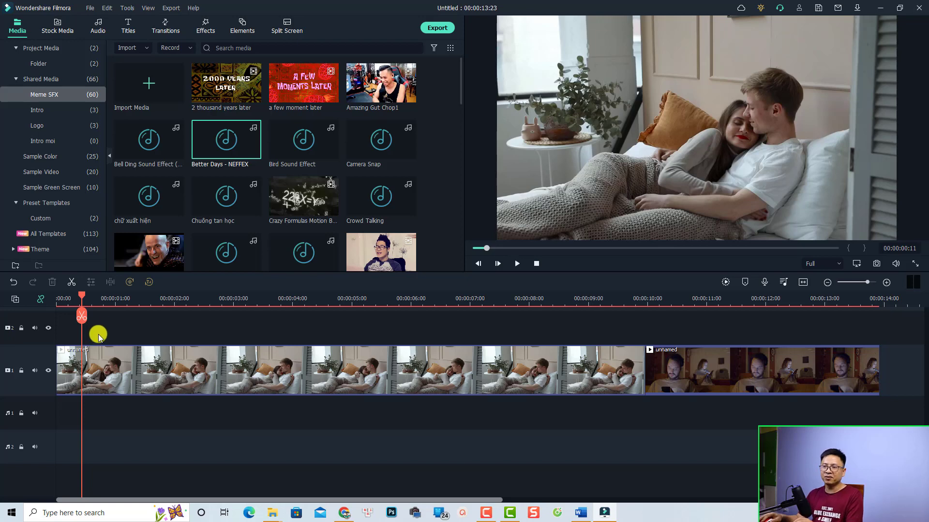
key("space")
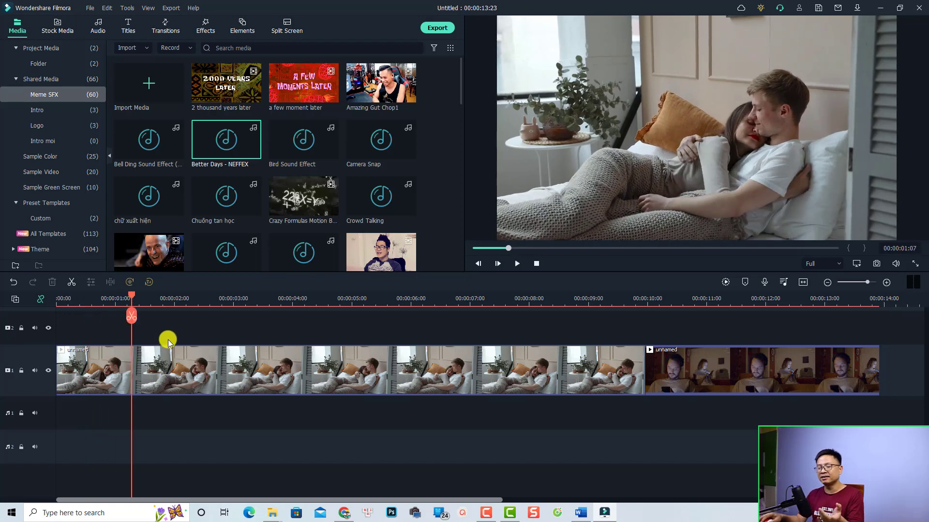
left_click(129, 25)
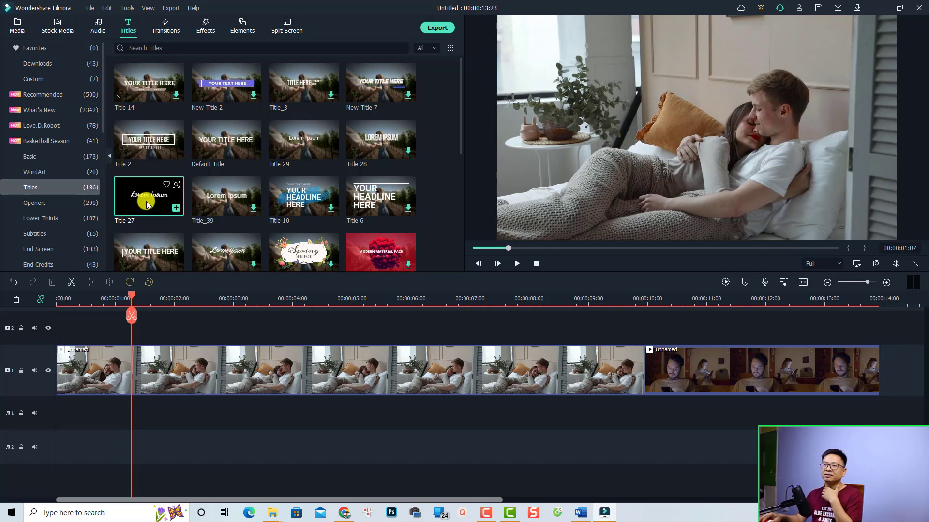
left_click_drag(147, 205, 133, 384)
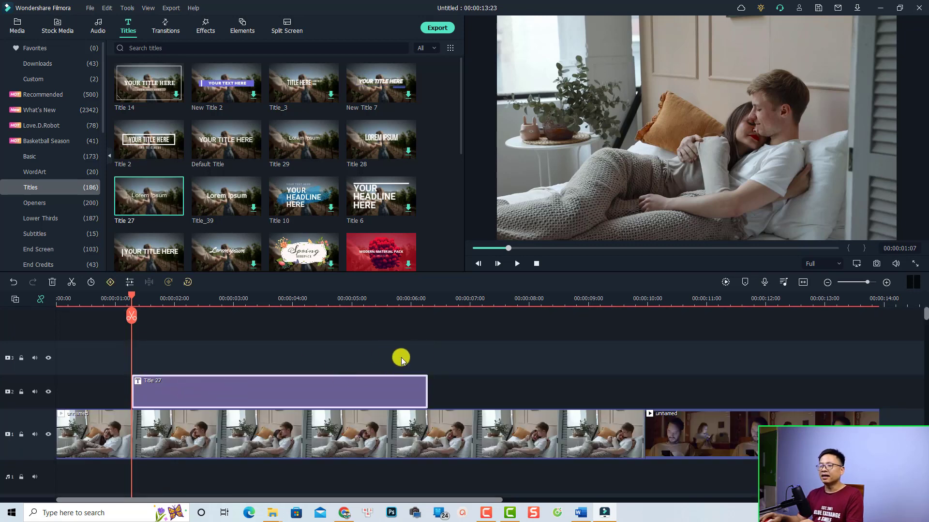
Step: Play back the title's text animation over the video, starting from 00:00:00:22
left_click(108, 301)
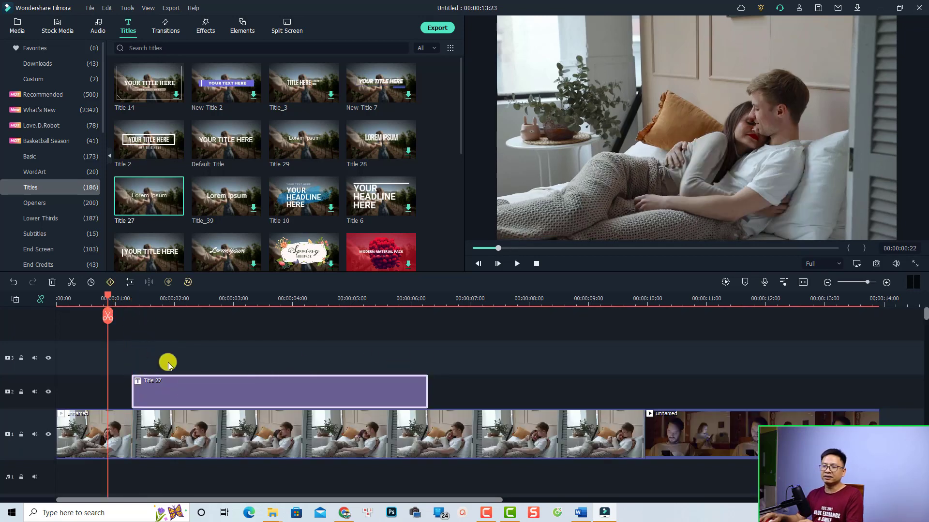
key("space")
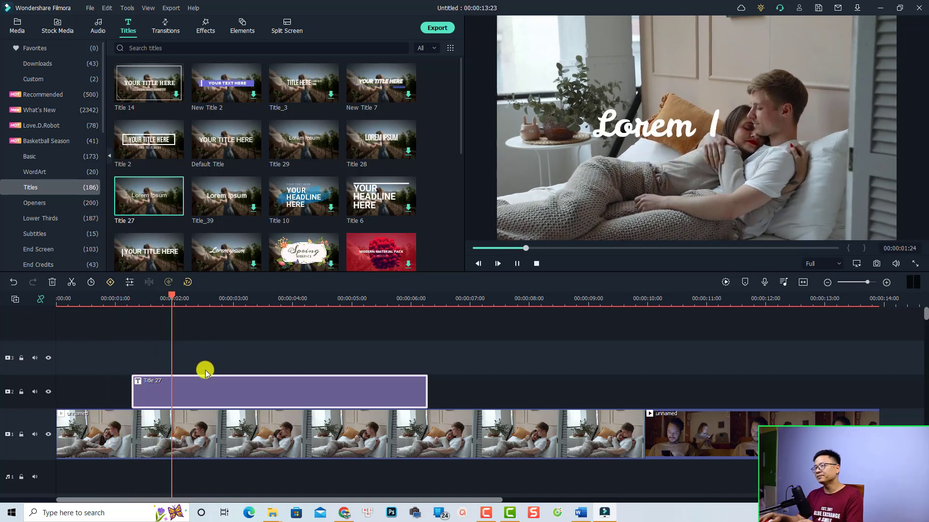
key("space")
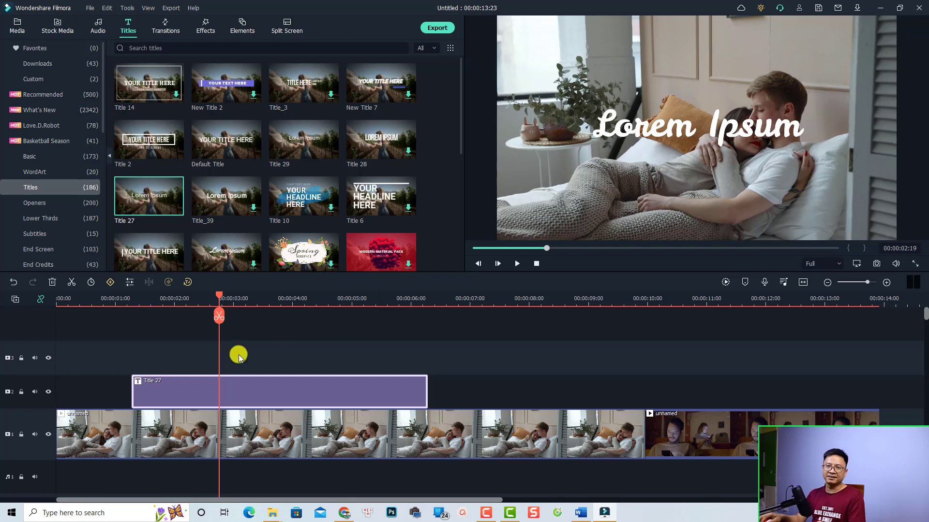
Step: Replace the title clip's placeholder text with "Chữ nhiều màu"
double_click(231, 399)
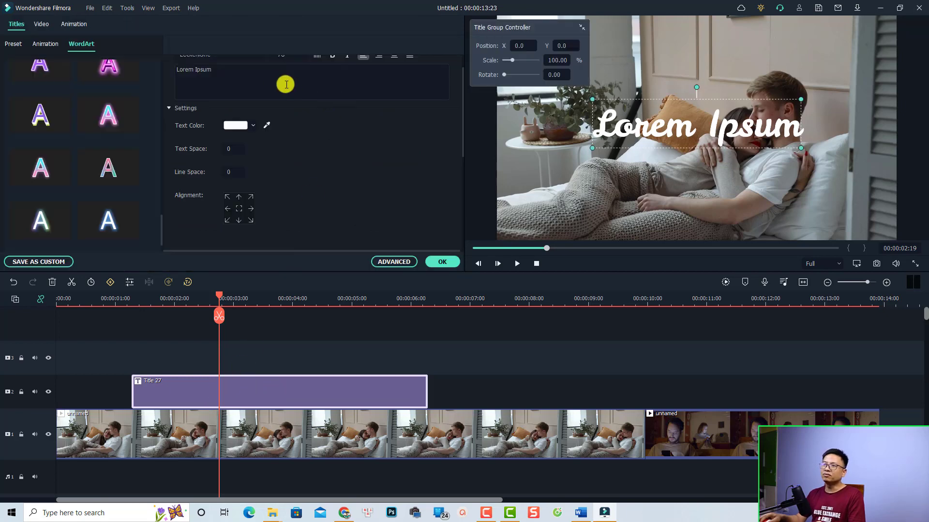
left_click(280, 87)
scroll(303, 142, "up", 1)
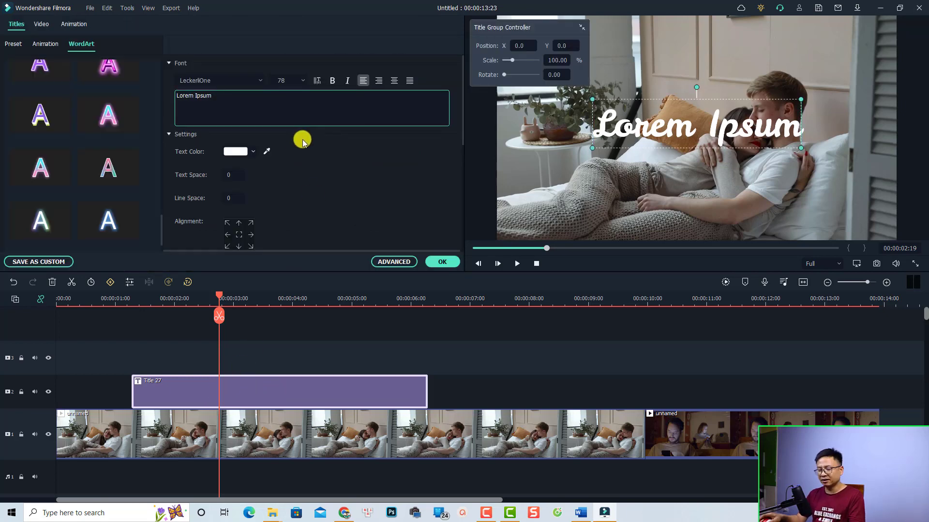
key("ctrl+a")
type("Chữ nhie")
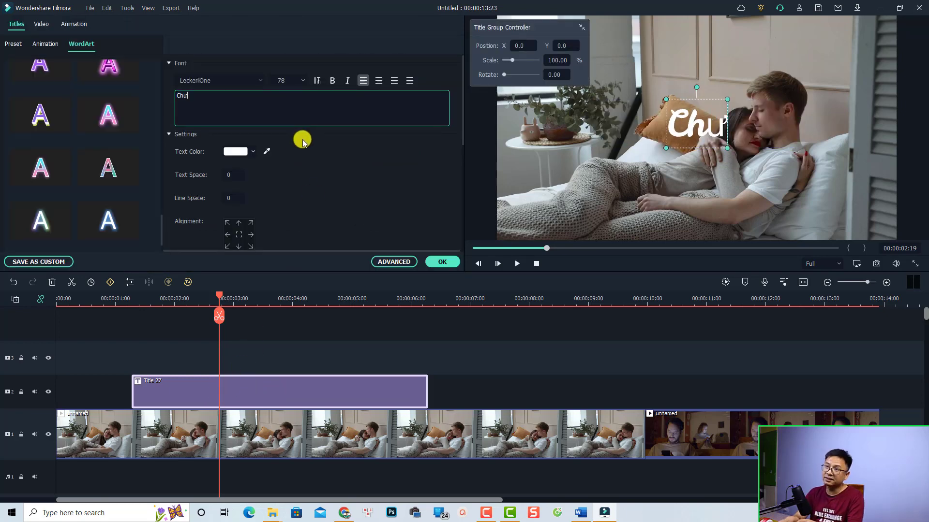
type("ều màu")
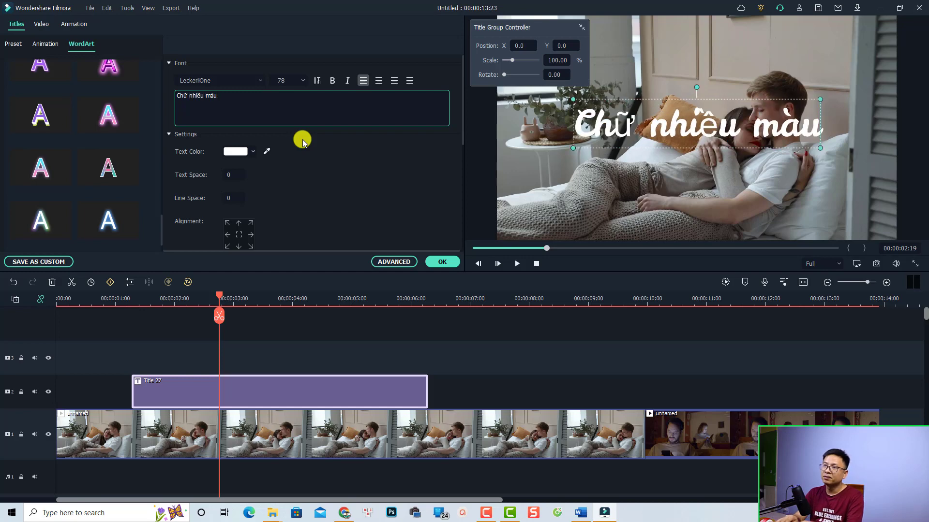
Step: Set the title's font to Noto Sans and make it bold
left_click(238, 78)
type("noto Sans")
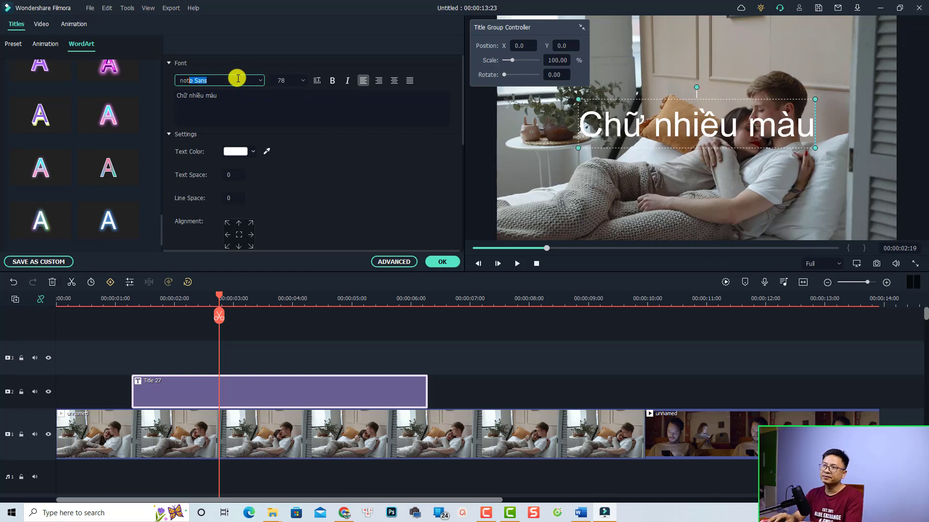
key("Return")
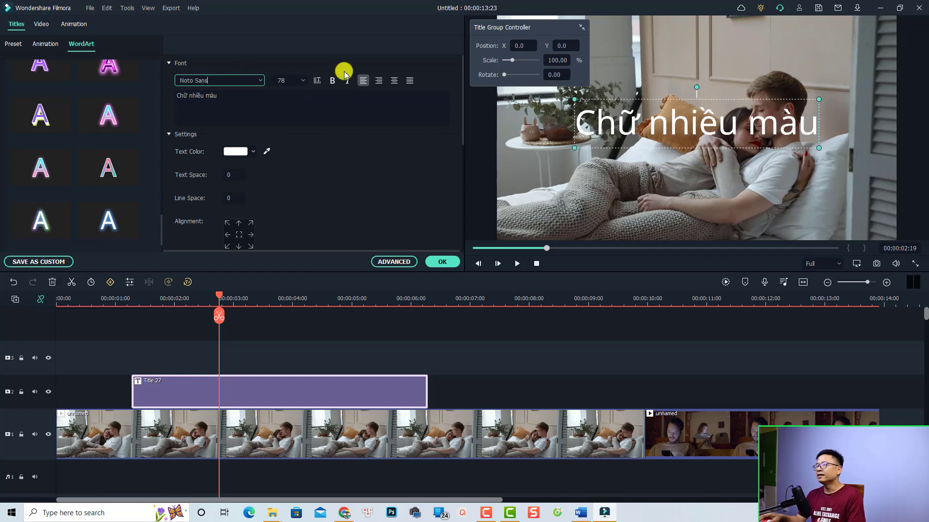
left_click(333, 80)
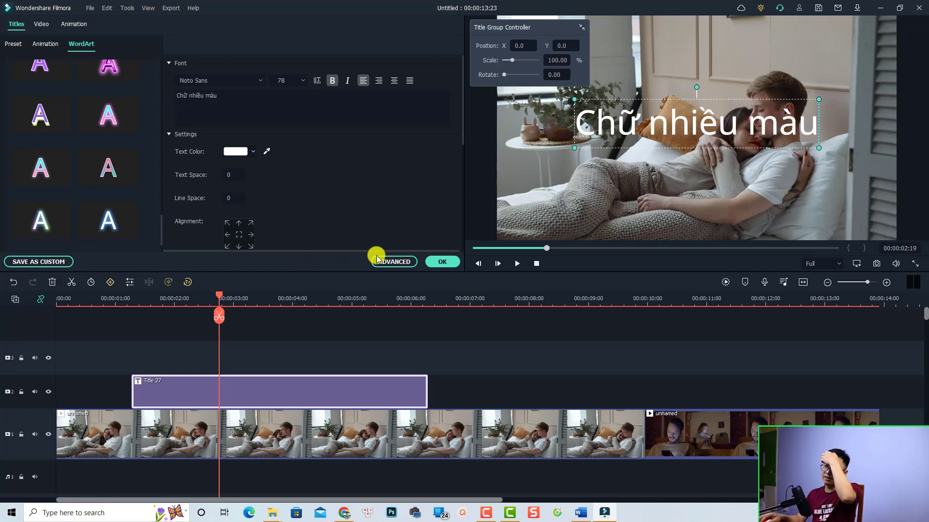
Step: In the title's advanced text editing, keep the Color Fill type and add green (#00ff00) as a second fill color
left_click(393, 263)
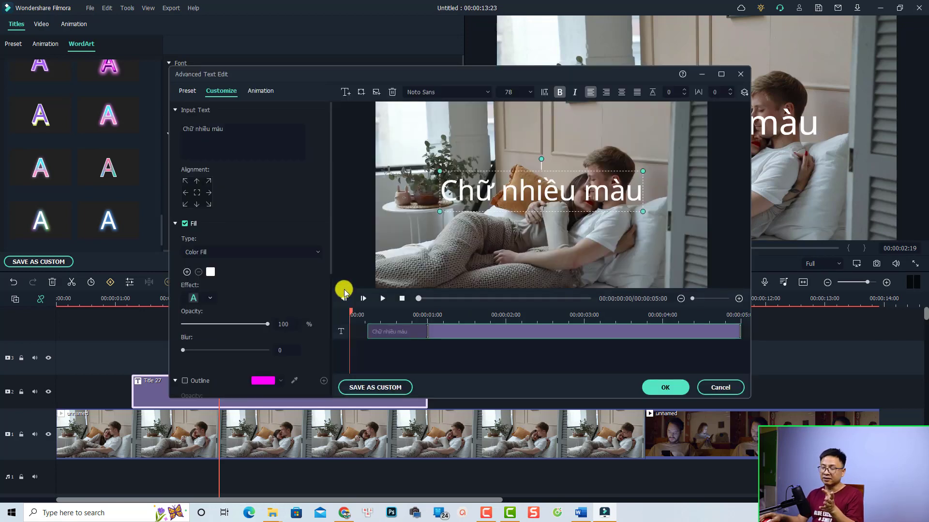
left_click(200, 253)
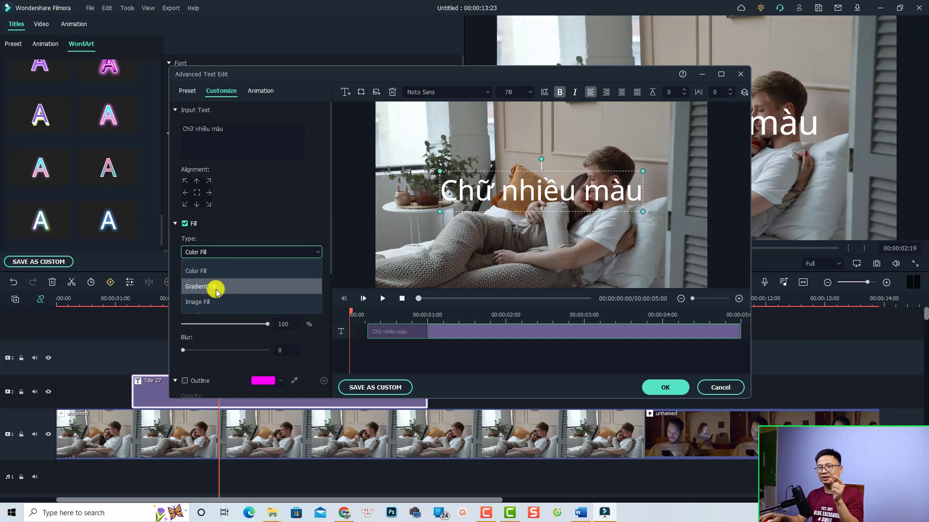
left_click(220, 253)
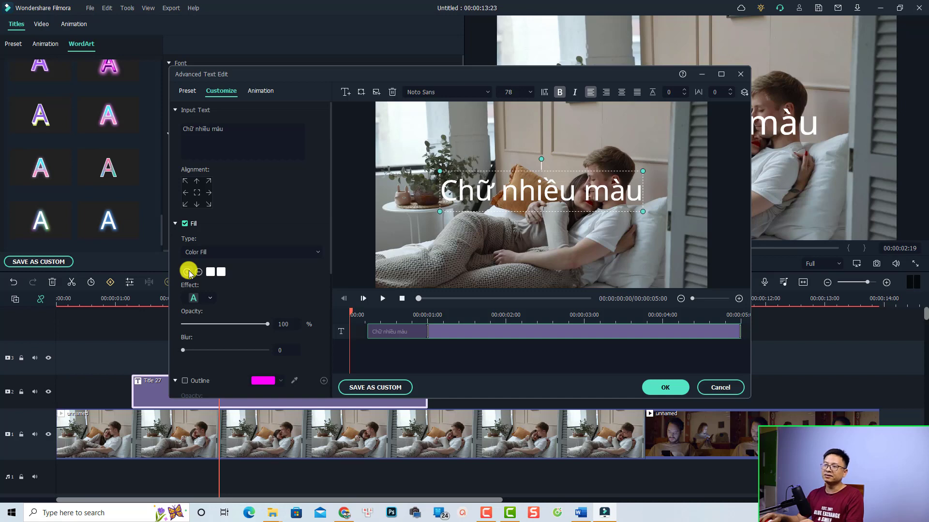
left_click(215, 277)
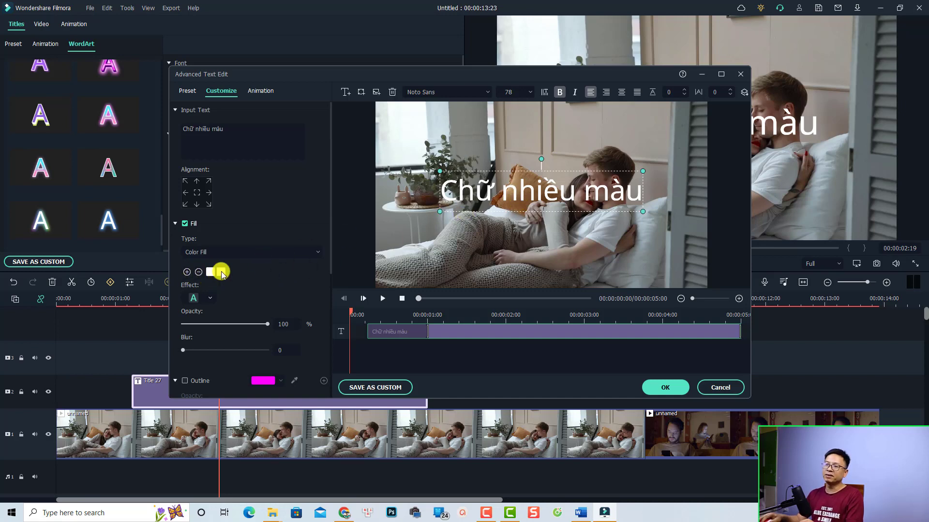
left_click(221, 272)
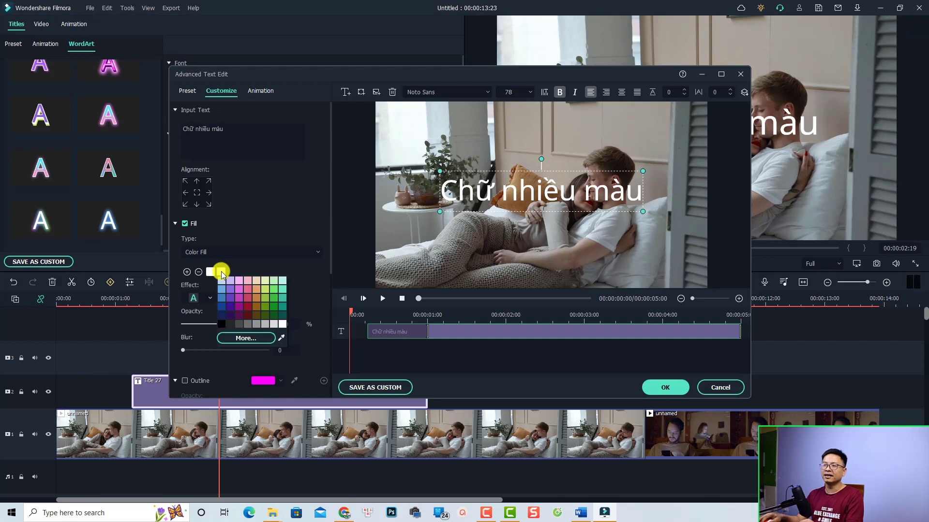
left_click(243, 338)
left_click(221, 238)
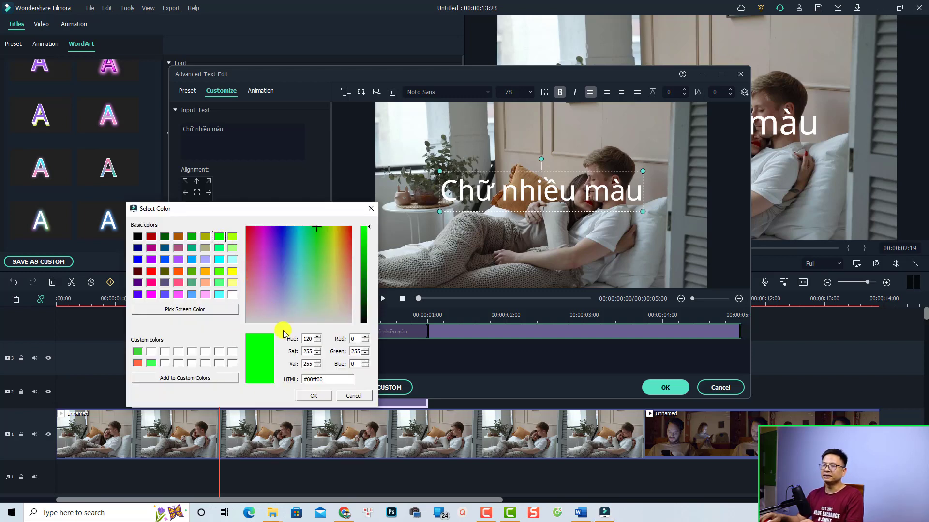
left_click(313, 396)
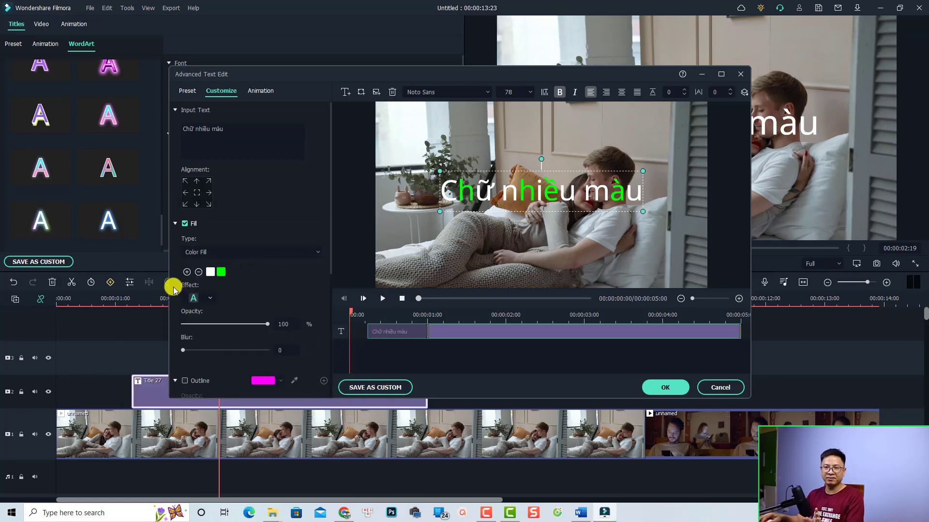
Step: Add red as a third fill color for the title text
left_click(187, 272)
left_click(231, 278)
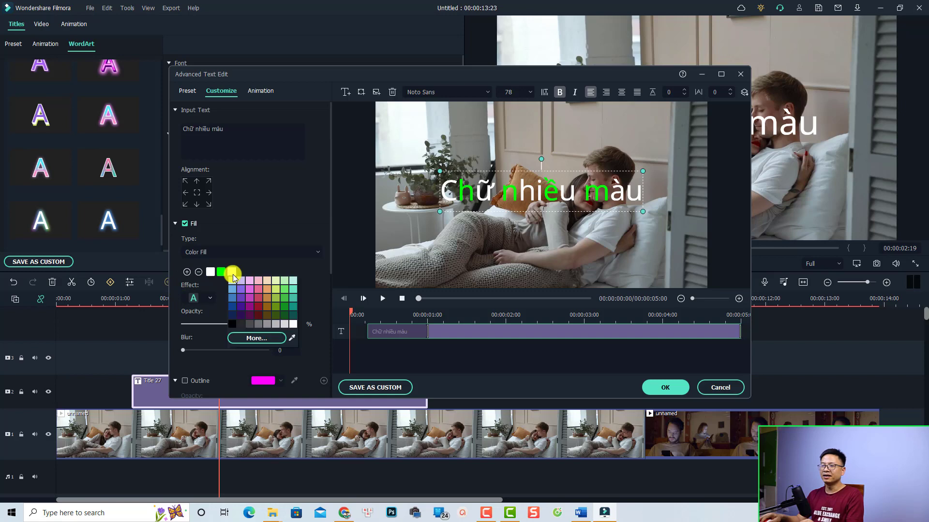
left_click(249, 336)
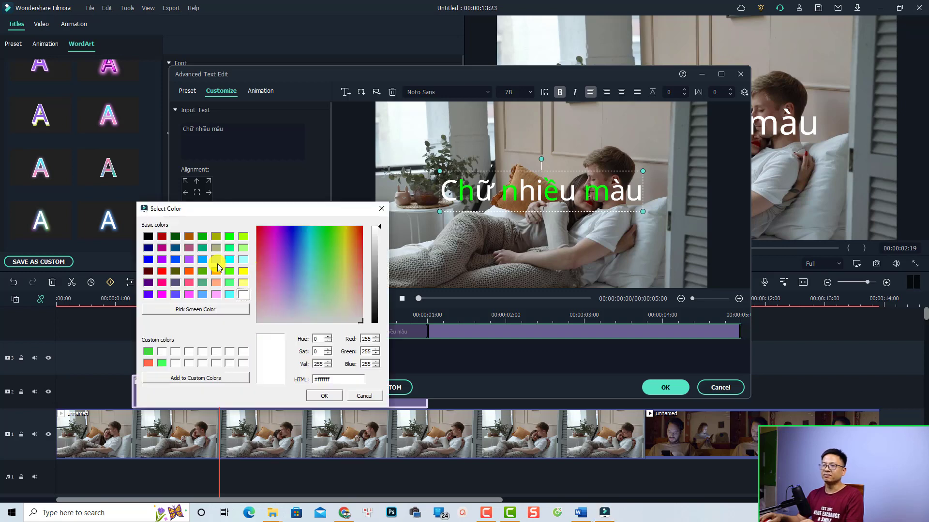
left_click(161, 270)
left_click(330, 397)
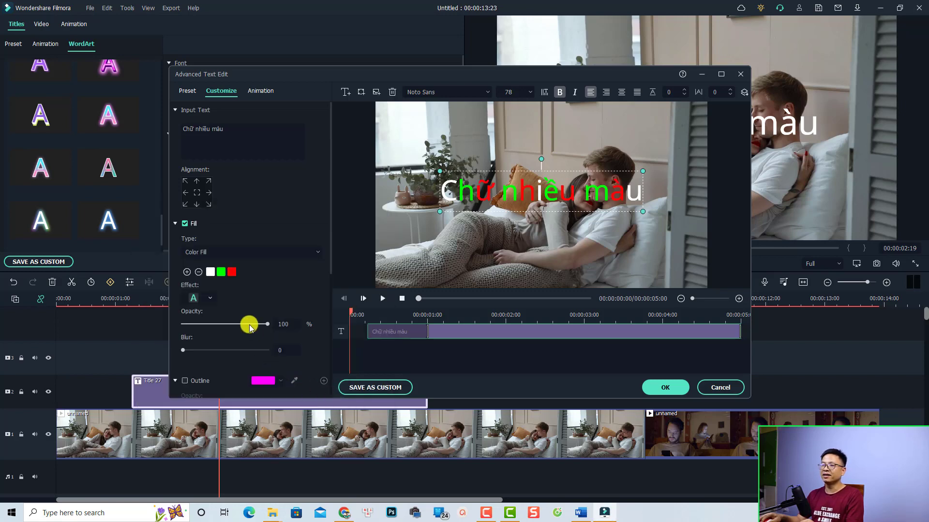
Step: Add yellow (#ffff00) as a fourth fill color for the title text
left_click(187, 272)
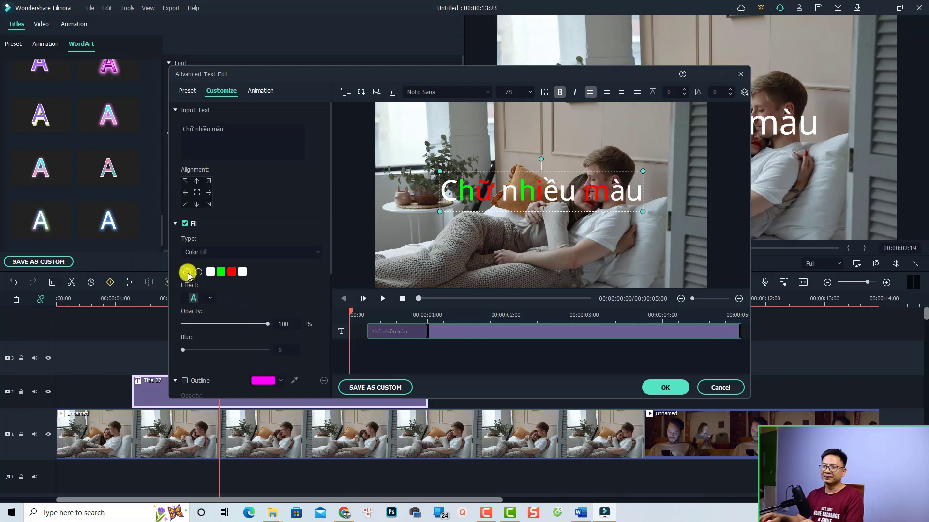
left_click(242, 272)
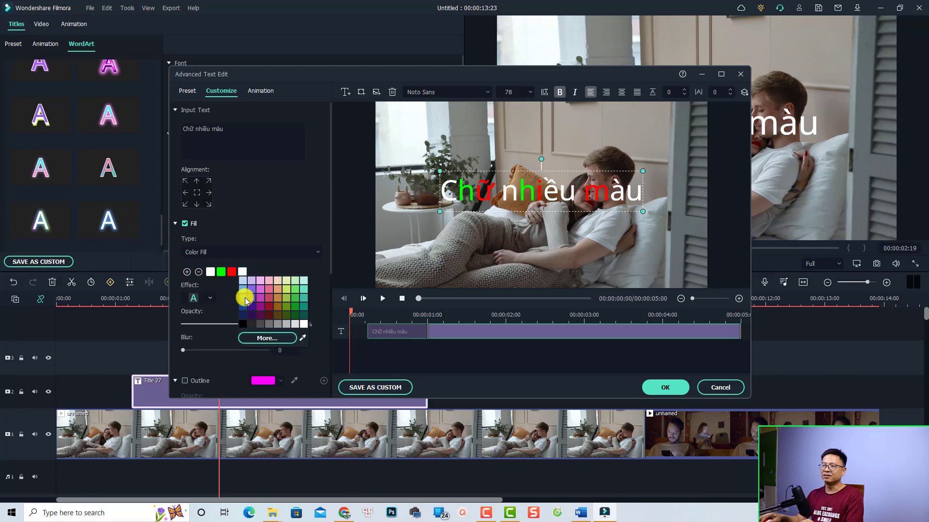
left_click(253, 337)
left_click(252, 271)
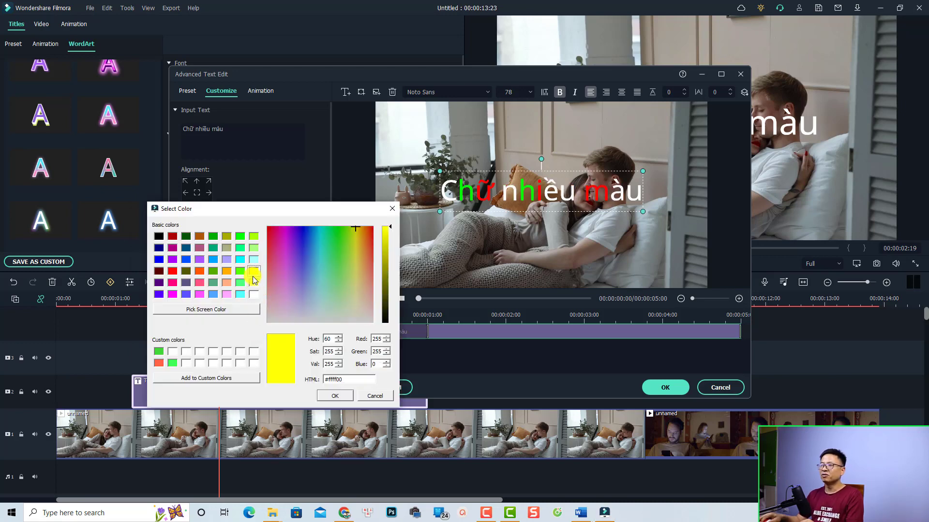
left_click(327, 395)
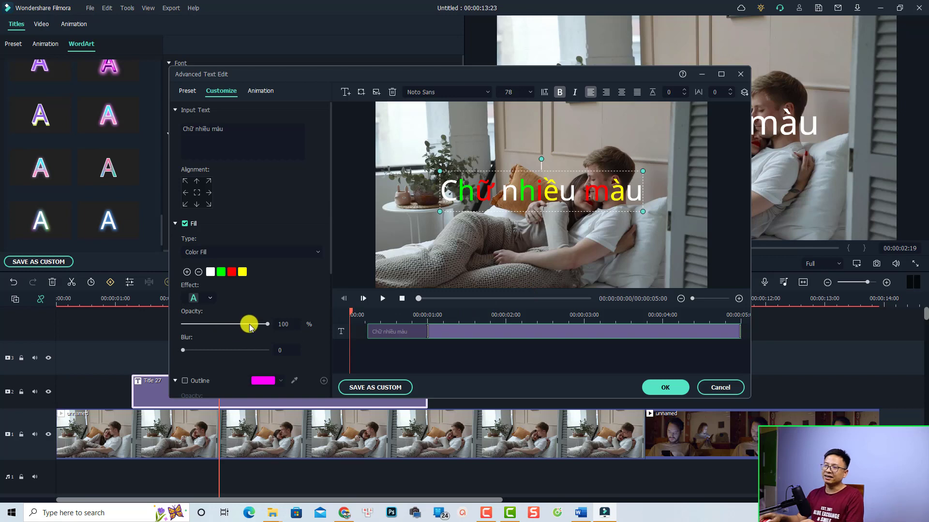
scroll(248, 323, "down", 2)
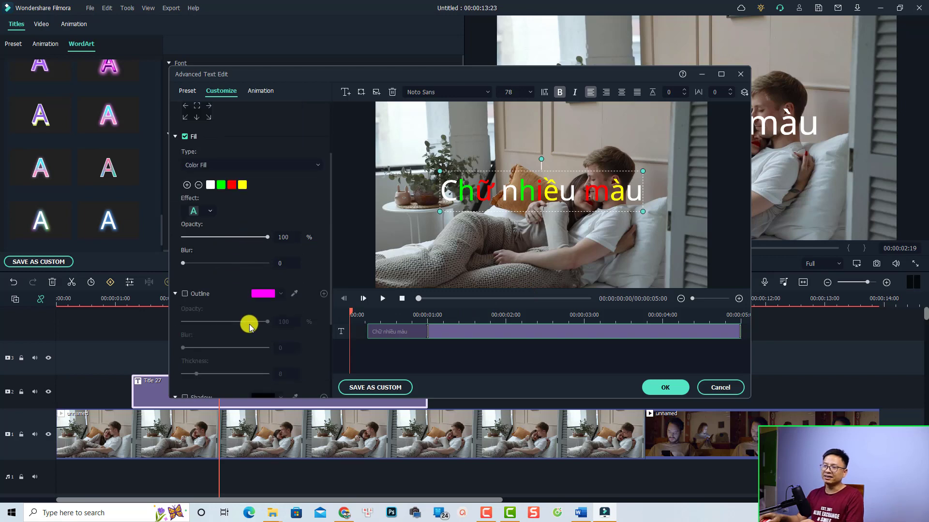
Step: Enable the outline on the multicolored title text and set its color to blue
left_click(185, 296)
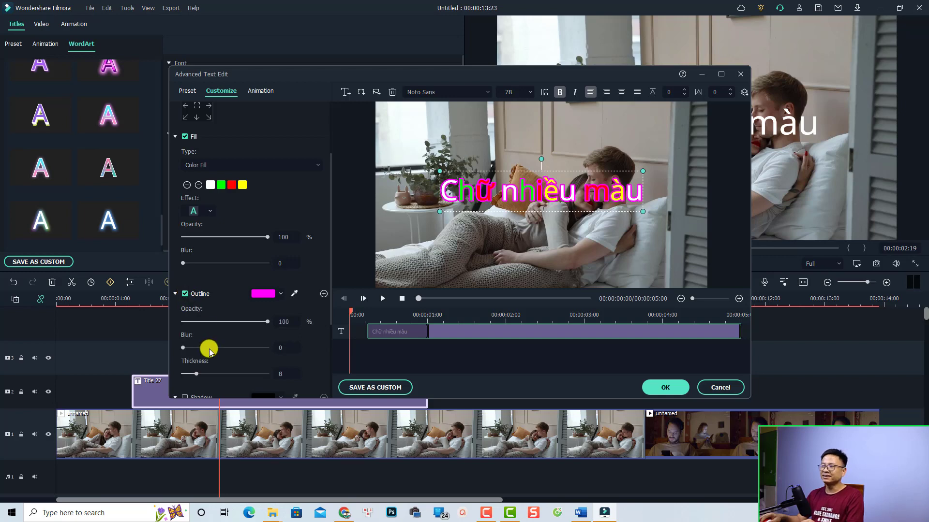
left_click(279, 296)
left_click(273, 363)
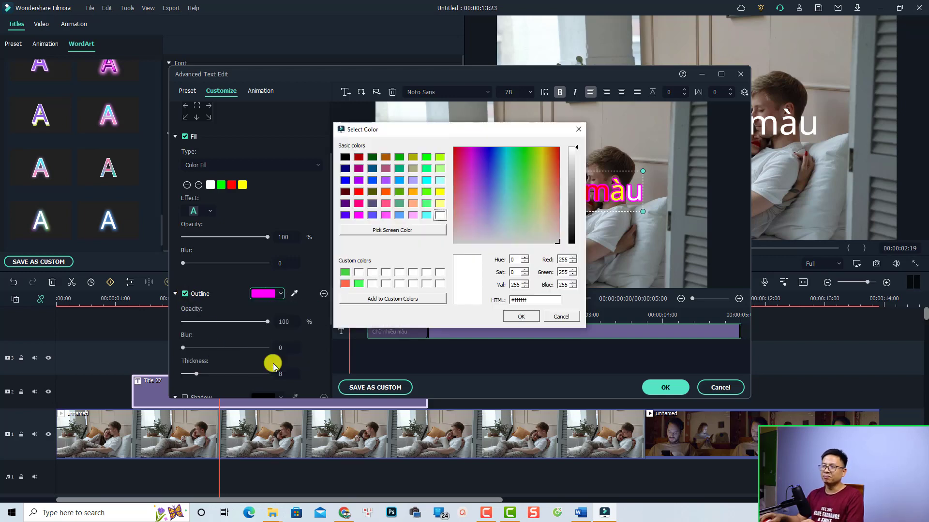
left_click(345, 180)
left_click(521, 317)
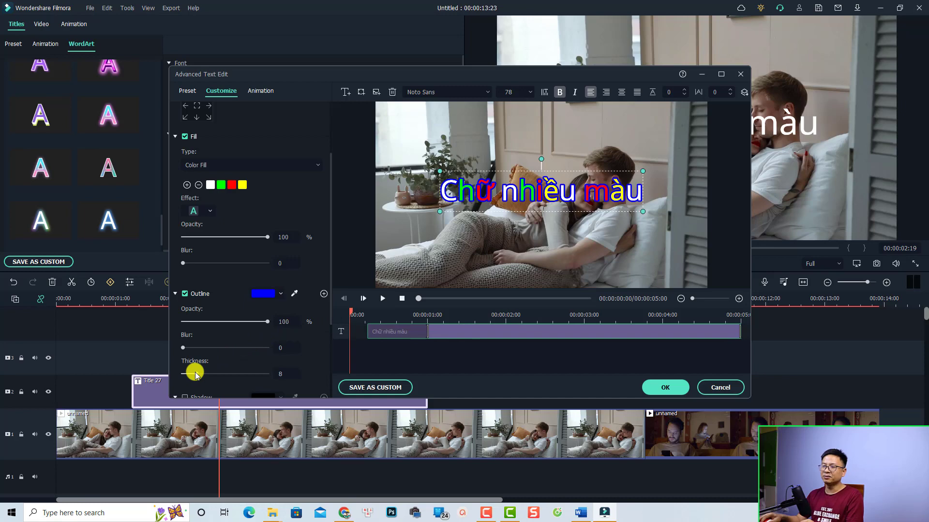
Step: Set the outline's thickness to 3, opacity to 69% and blur to 1, and preview the title
left_click_drag(195, 374, 189, 374)
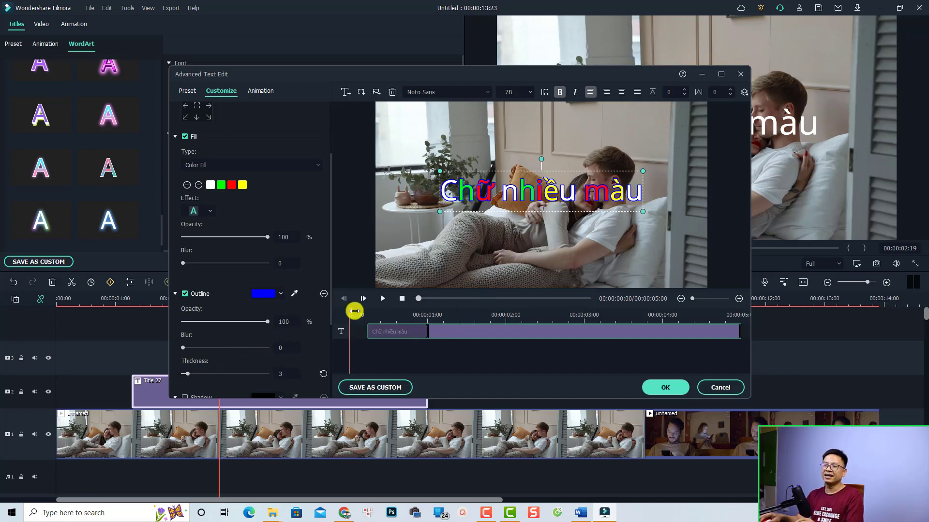
left_click_drag(266, 322, 240, 321)
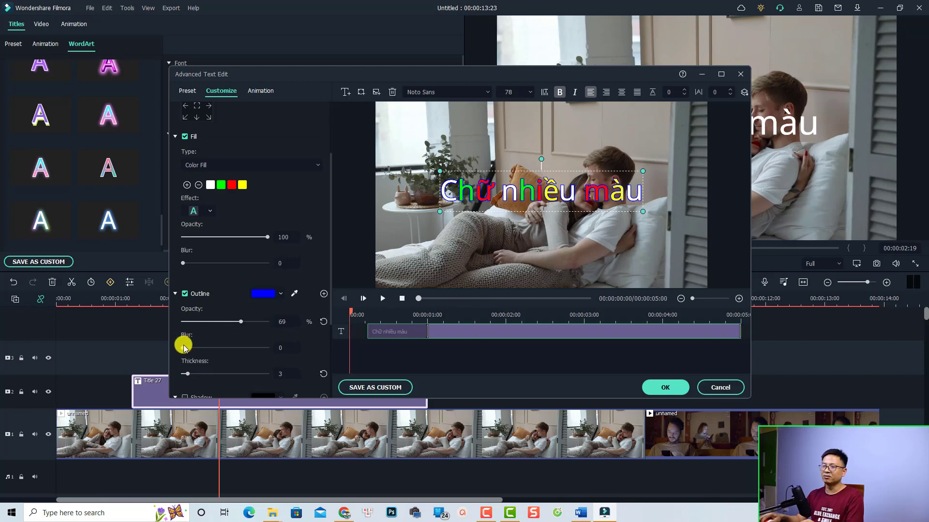
left_click_drag(185, 349, 193, 352)
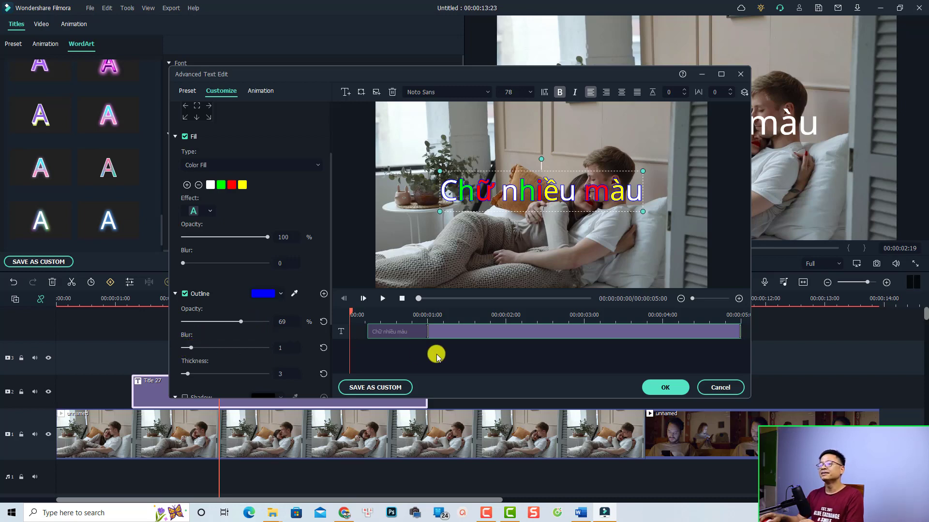
key("space")
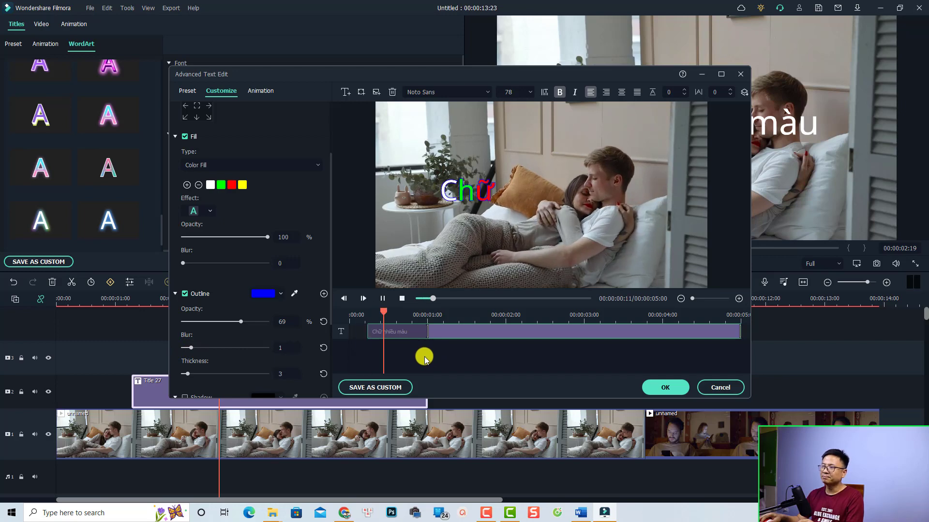
key("space")
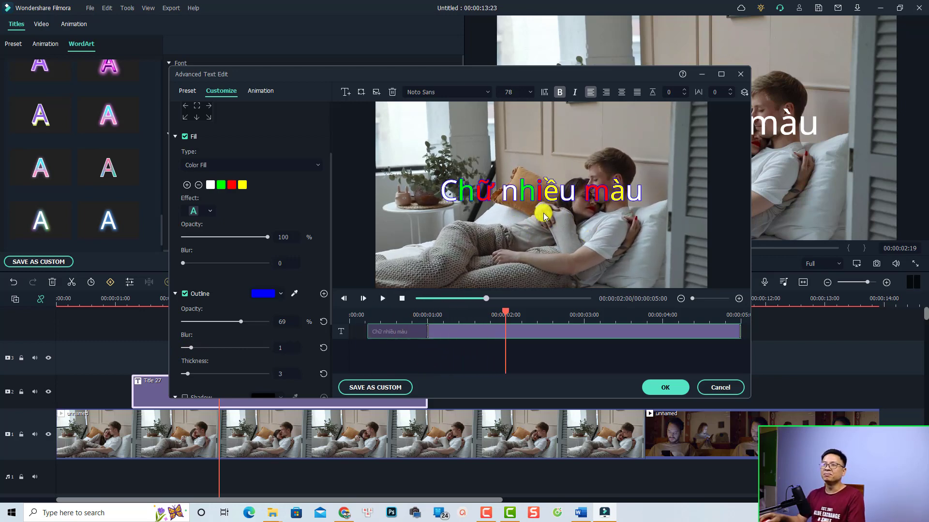
Step: Apply the Cinema style animation to the title text and play it back from near its start
left_click(260, 92)
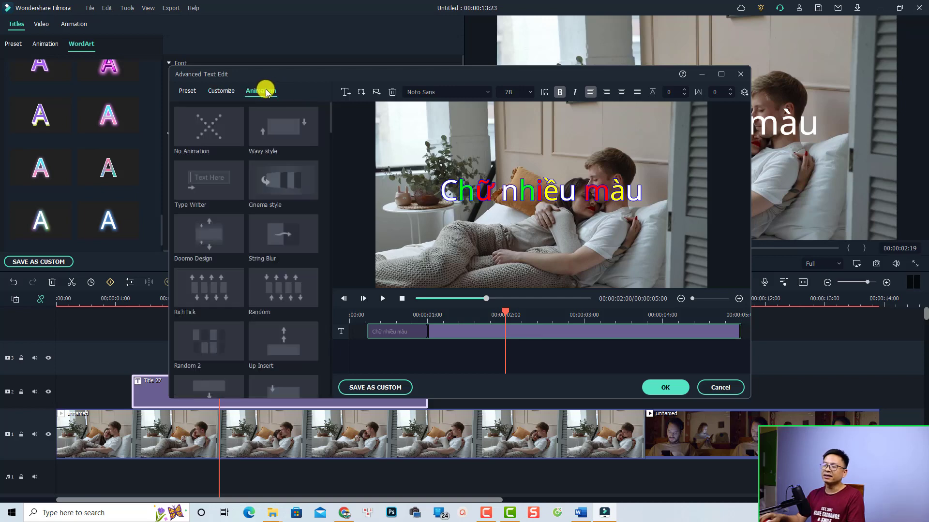
double_click(285, 188)
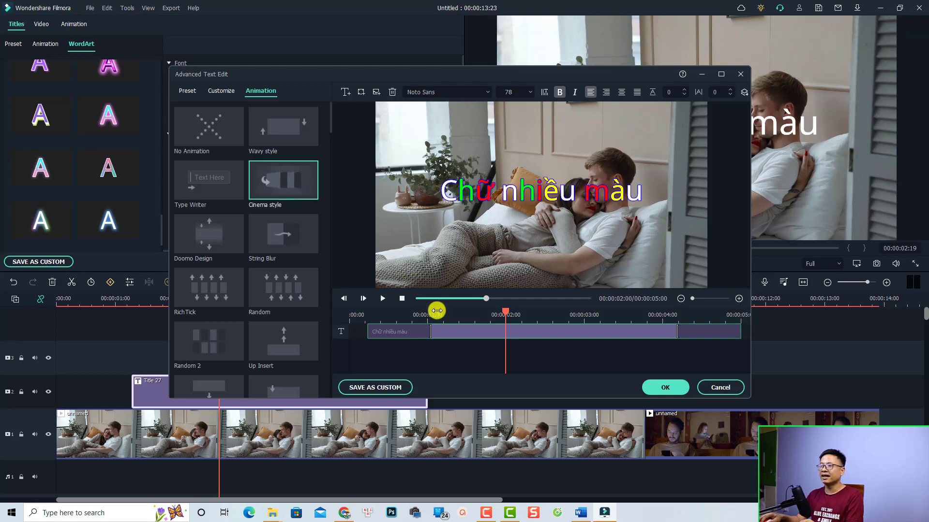
left_click(372, 316)
key("space")
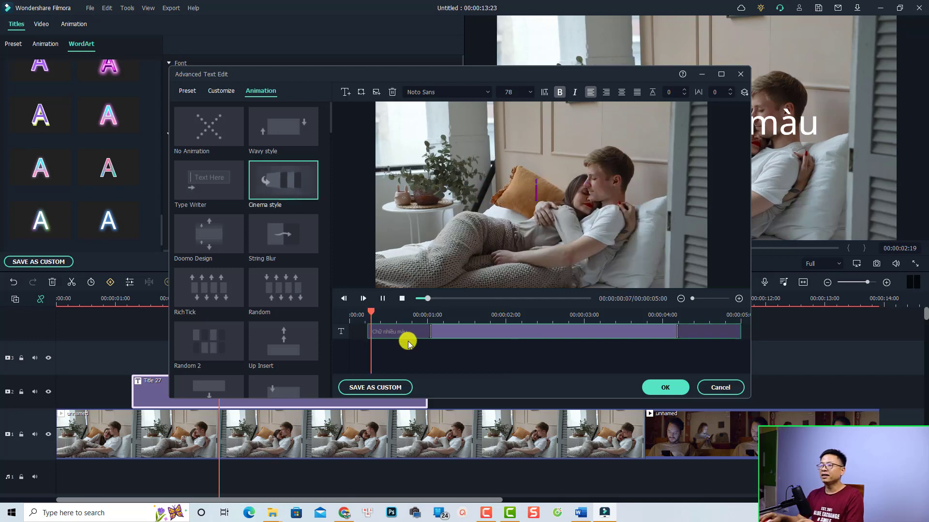
key("space")
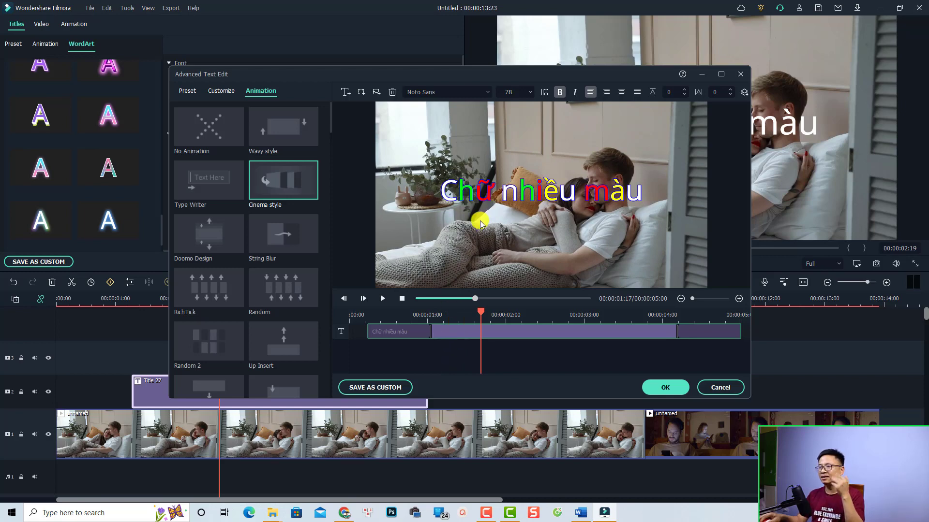
Step: Save the title as a custom text preset named "chu nhieu mau" and apply the advanced text edits
left_click(362, 388)
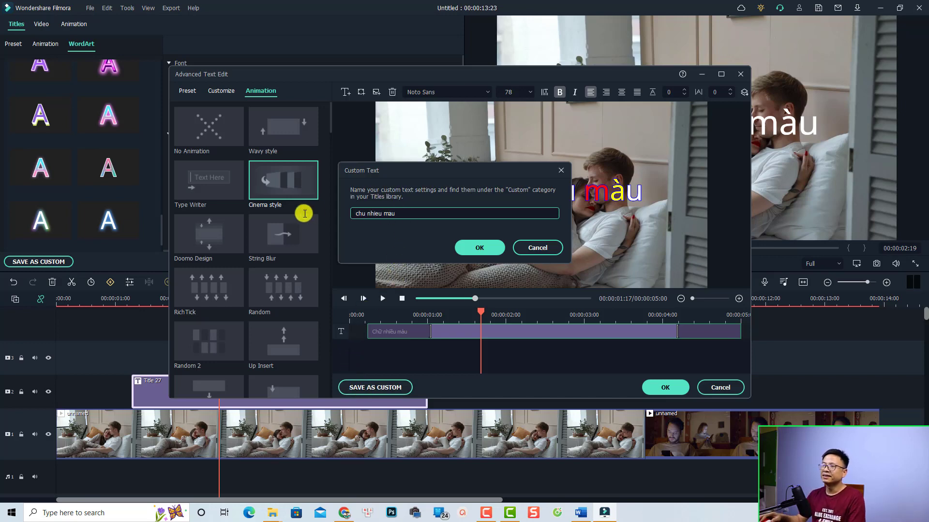
left_click(472, 248)
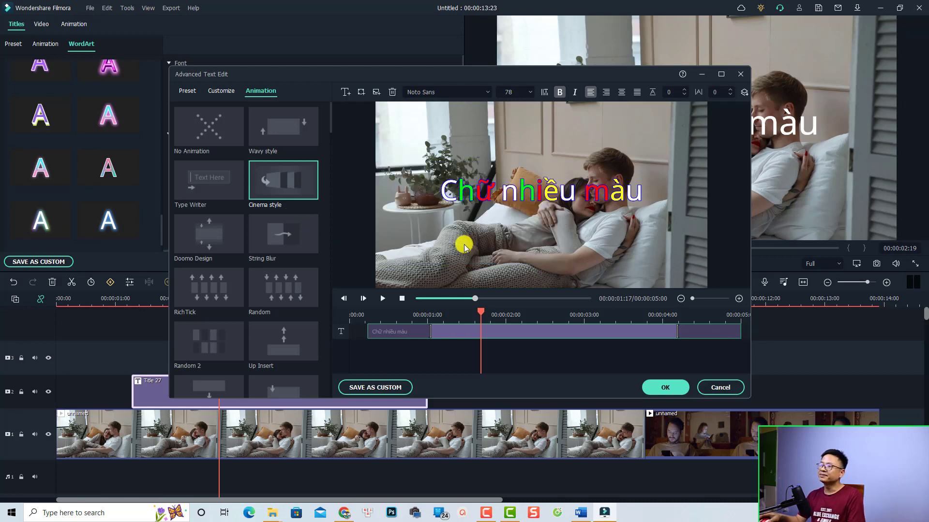
left_click(660, 387)
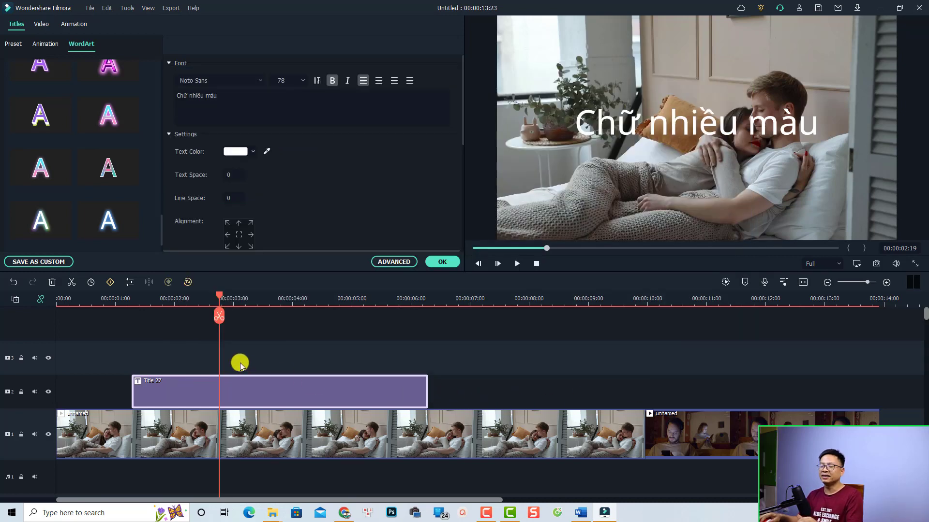
Step: Play back the multicolored title from before its start on the timeline and finish editing it
left_click(89, 302)
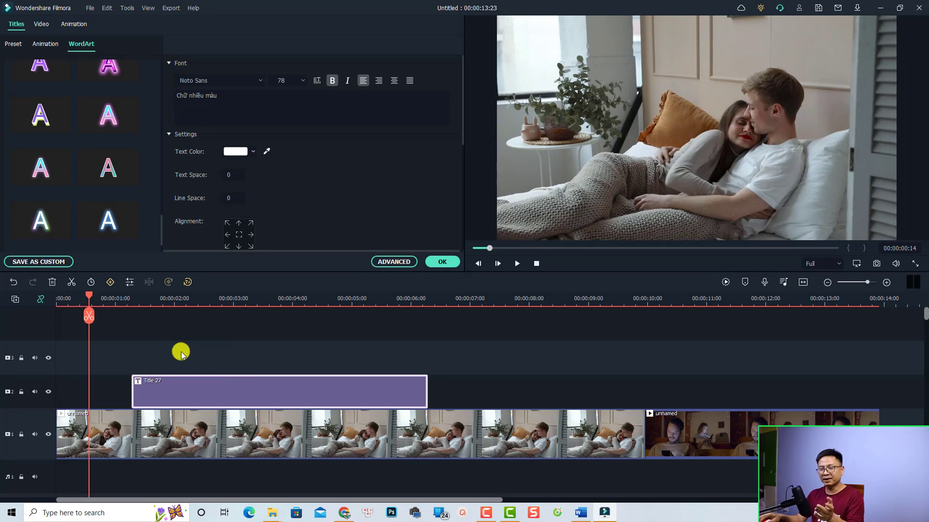
key("space")
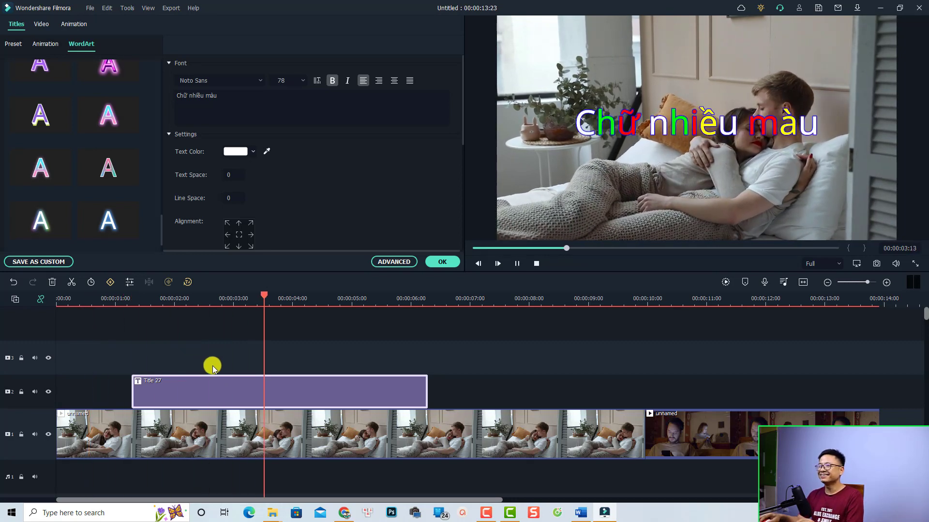
key("space")
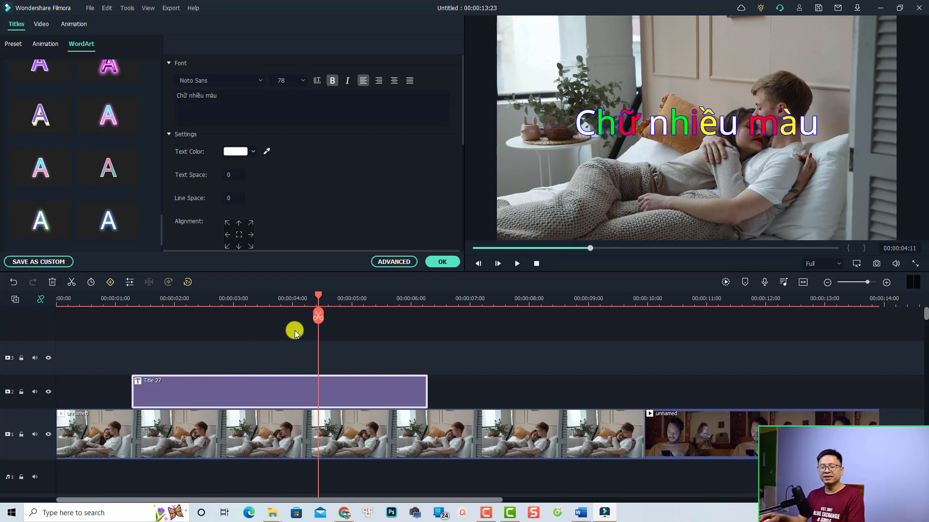
left_click(442, 261)
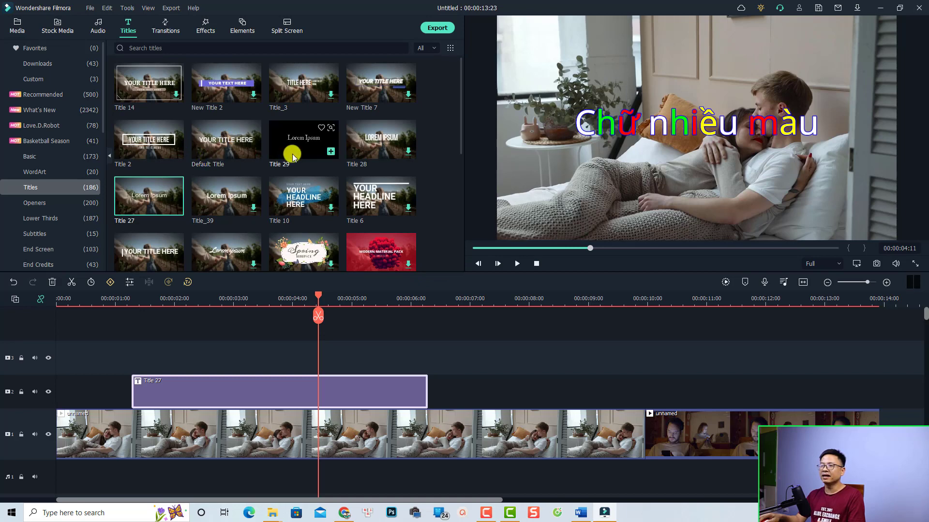
Step: Add Title 29 to the second video track after the first title, starting at about 7 seconds, and preview it
left_click_drag(292, 156, 469, 386)
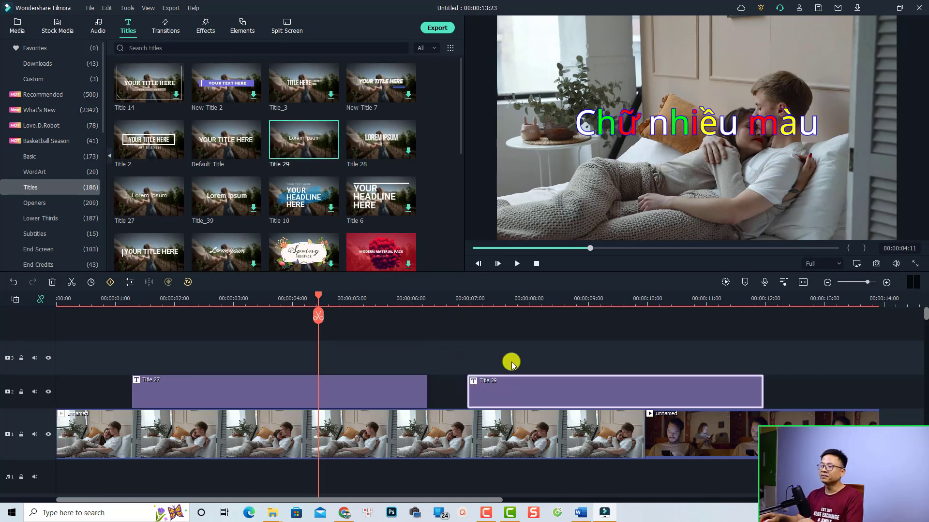
left_click(453, 307)
key("space")
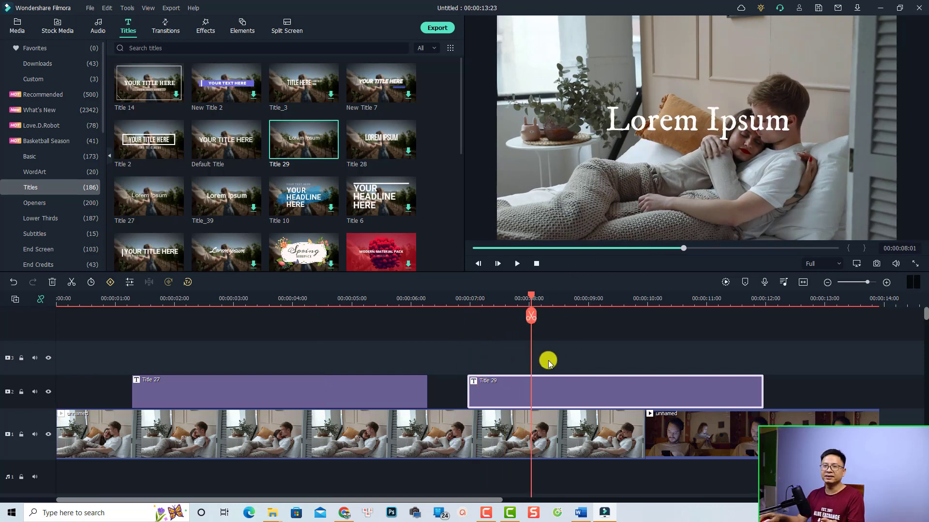
Step: Replace the placeholder text of the Title 29 clip with "WordArt Title"
double_click(542, 393)
left_click(254, 113)
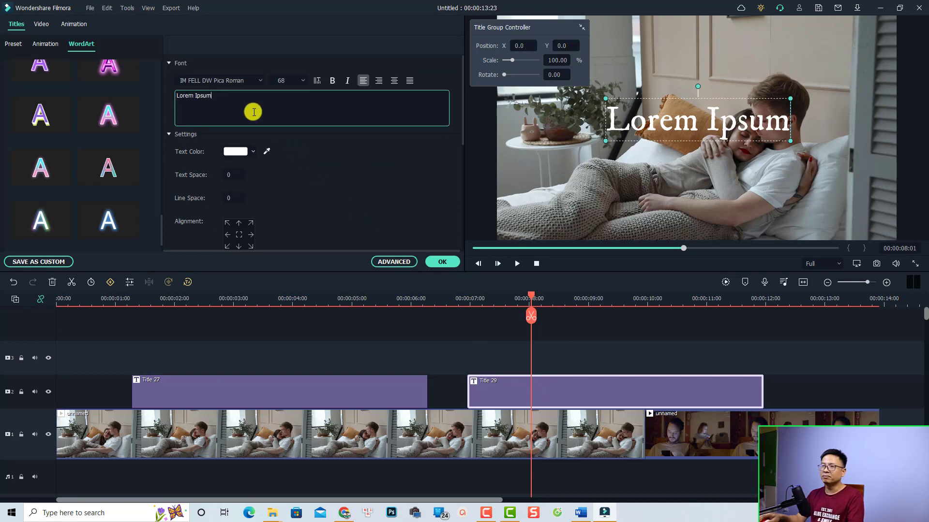
key("ctrl+a")
type("Woar")
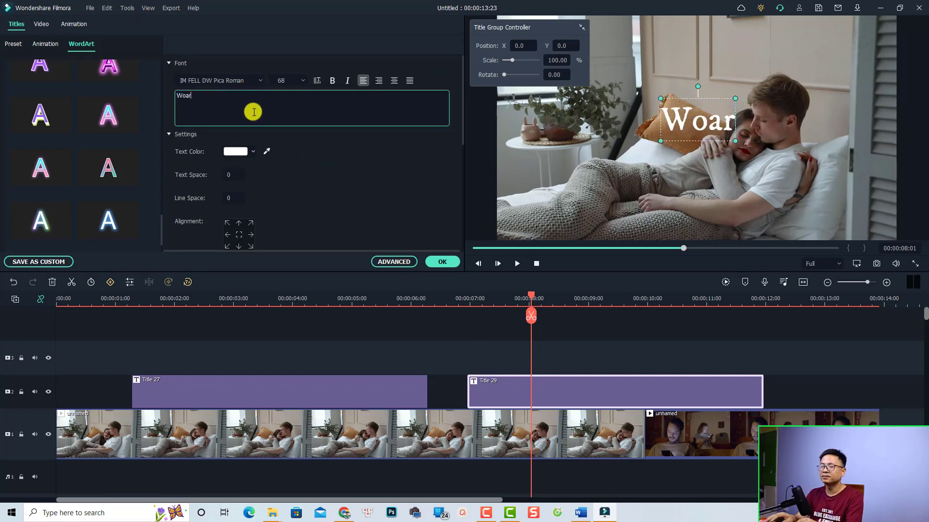
key("BackSpace")
type("dArt")
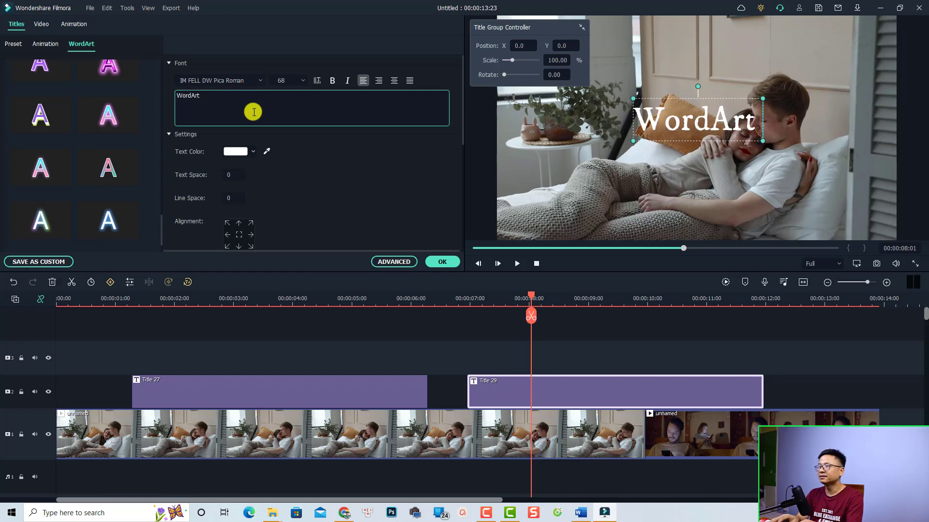
type(" Title")
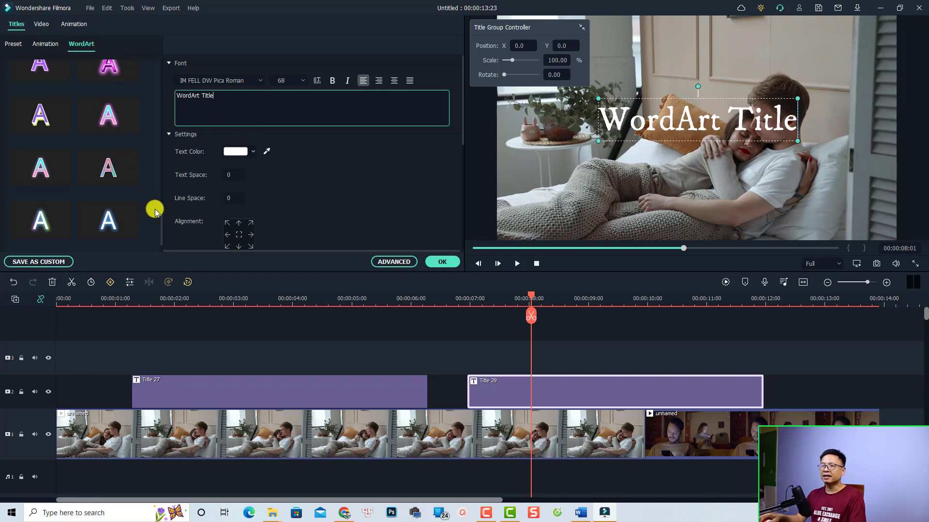
Step: Apply the blue, pink and teal gradient WordArt style to "WordArt Title" and play it back
mouse_move(158, 230)
left_mouse_down()
mouse_move(160, 75)
mouse_move(153, 242)
left_mouse_up()
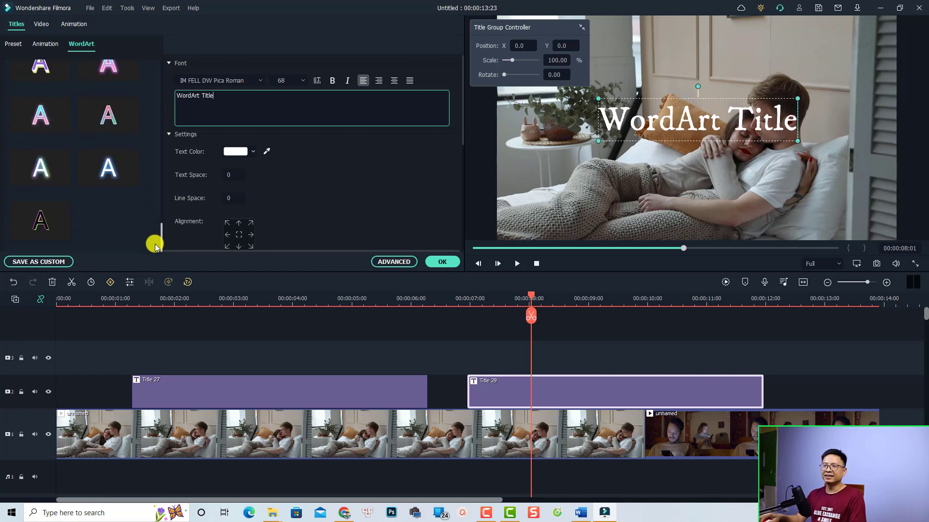
left_click(120, 125)
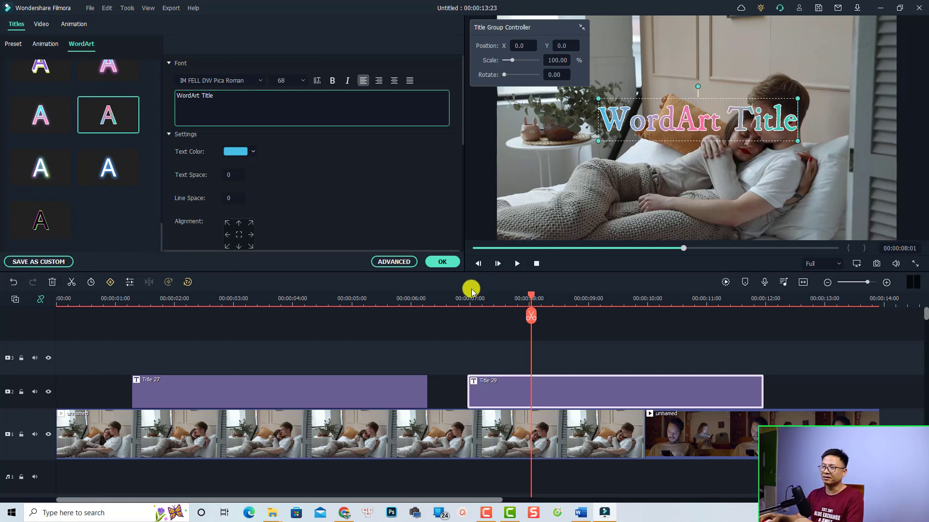
left_click(458, 302)
key("space")
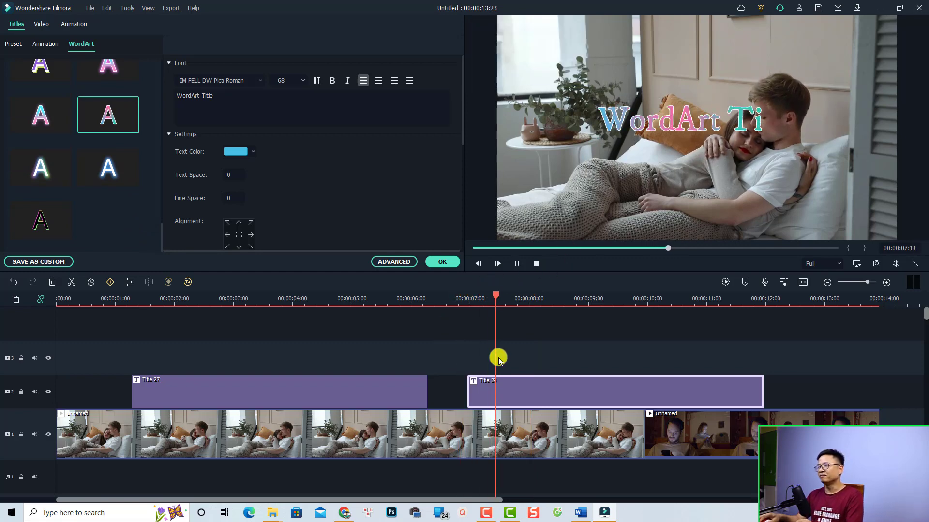
key("space")
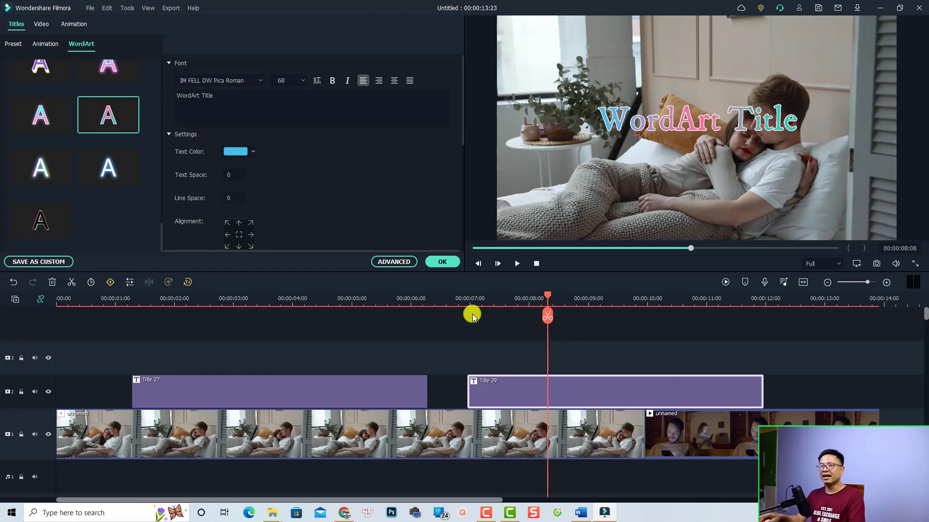
Step: Apply the Doomo Design animation to "WordArt Title", preview it and finish editing the title
left_click(45, 43)
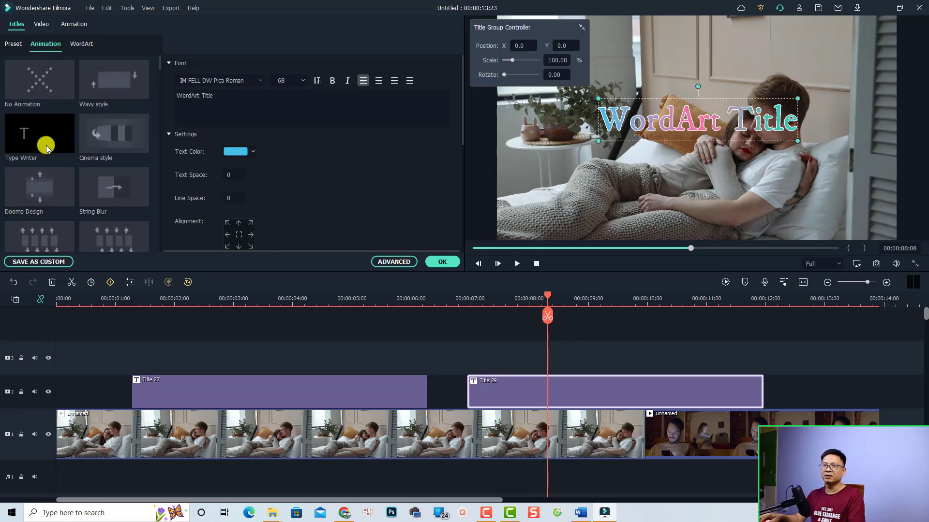
left_click(39, 193)
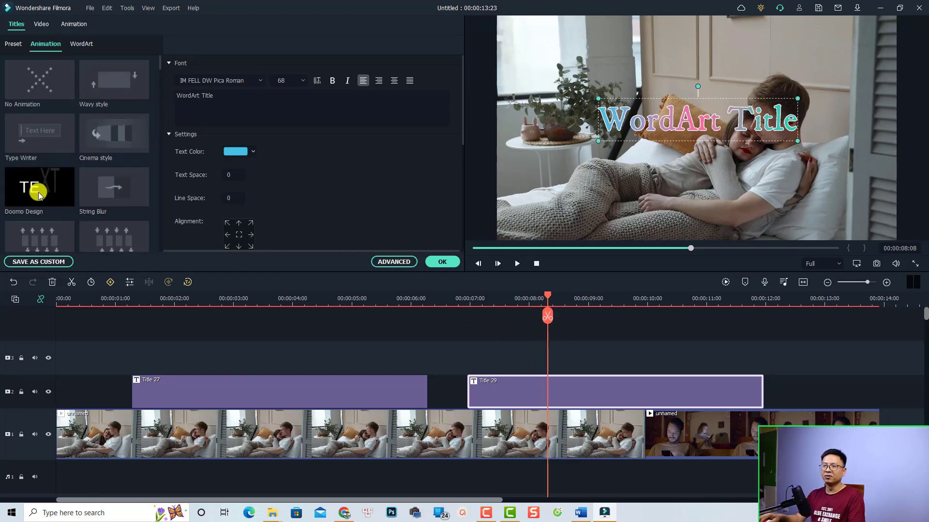
left_click(450, 305)
key("space")
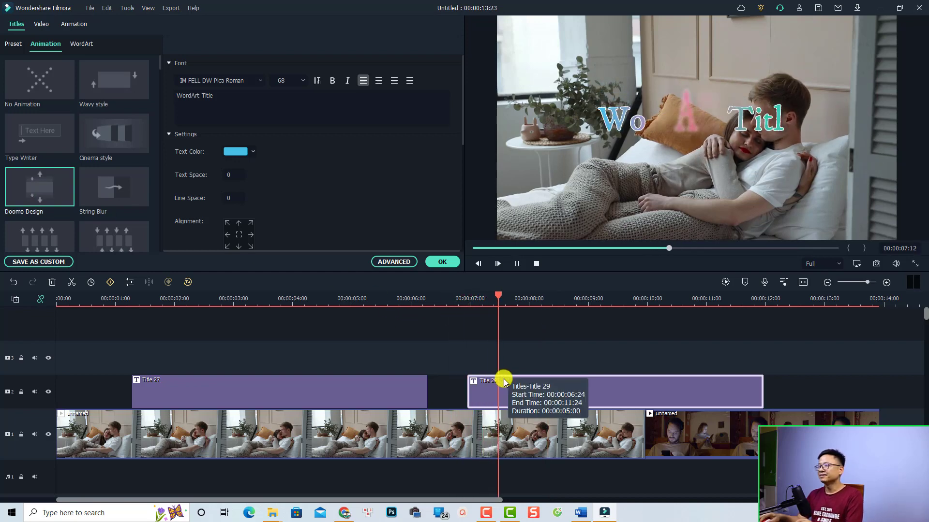
key("space")
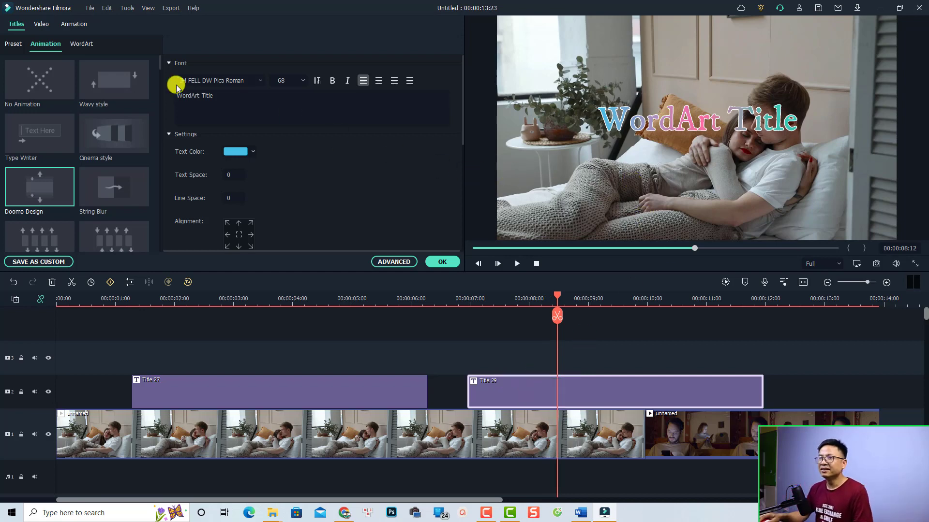
left_click(82, 44)
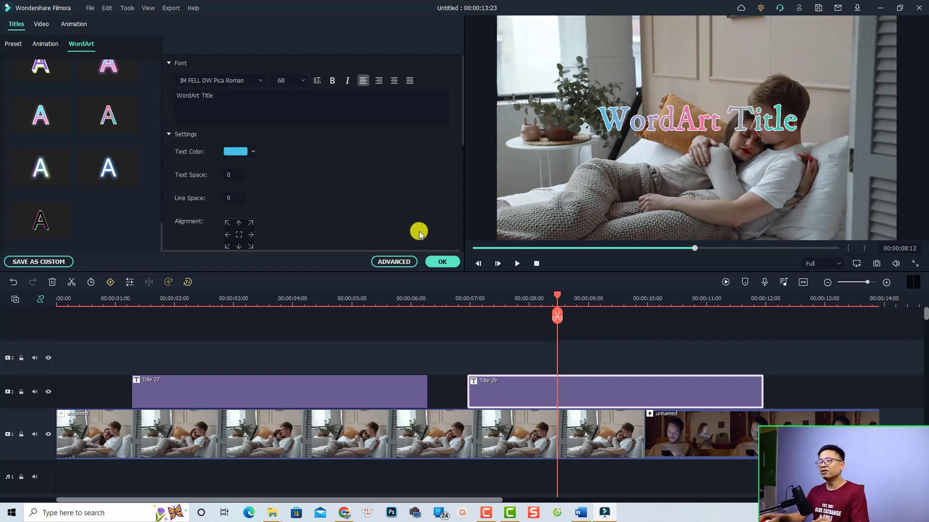
left_click(441, 261)
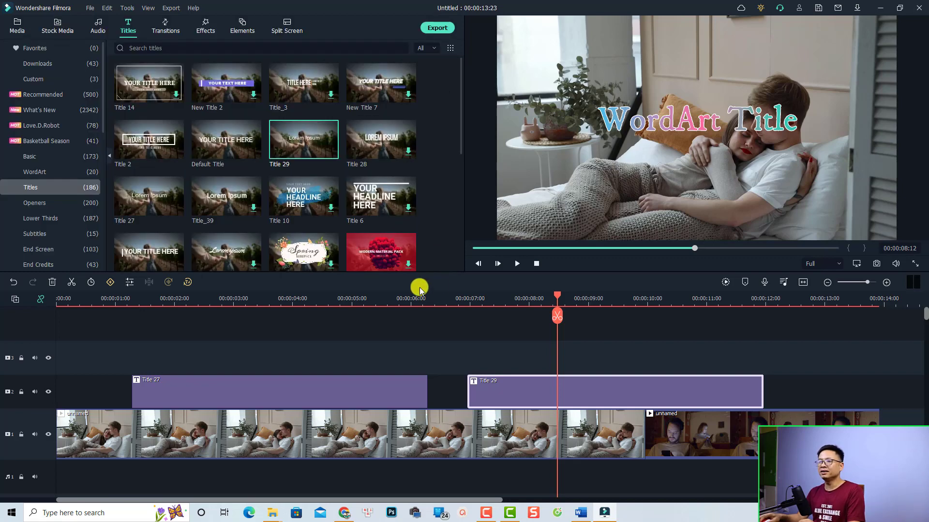
Step: Add the WordArt title Art Title 19 to the second video track after Title 29, starting at about 12 seconds, and open it for editing
left_click(39, 173)
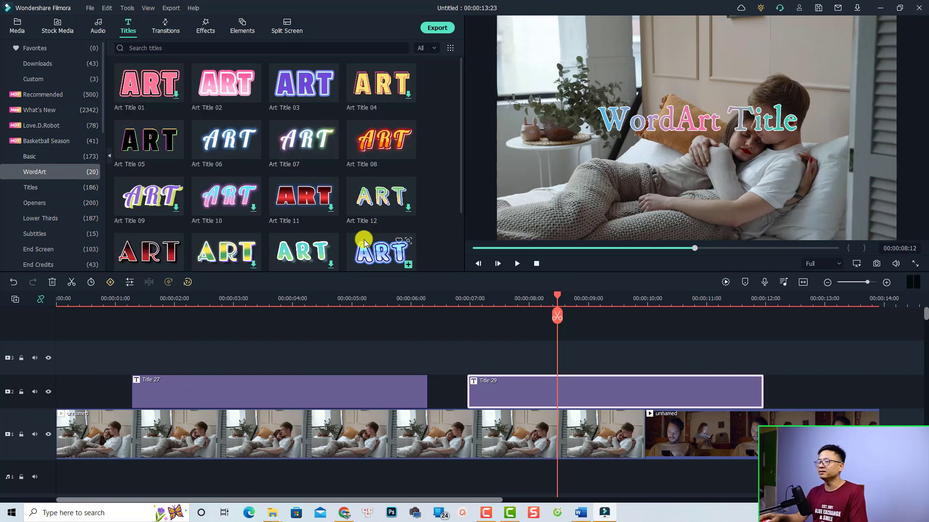
scroll(353, 232, "down", 2)
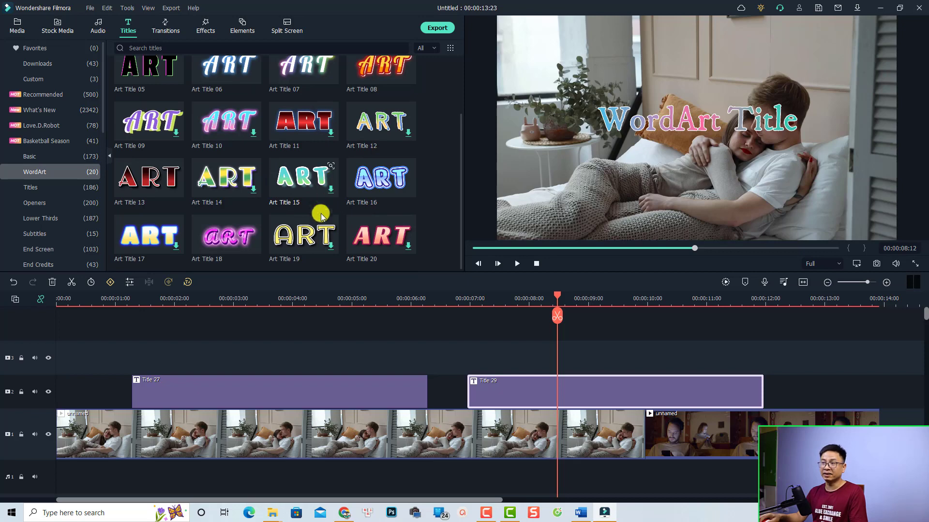
left_click_drag(303, 234, 777, 380)
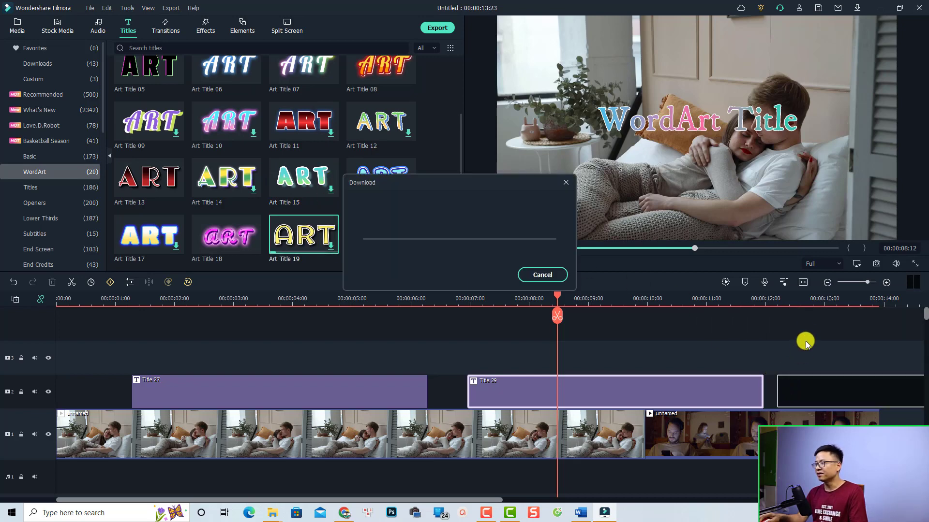
left_click(778, 300)
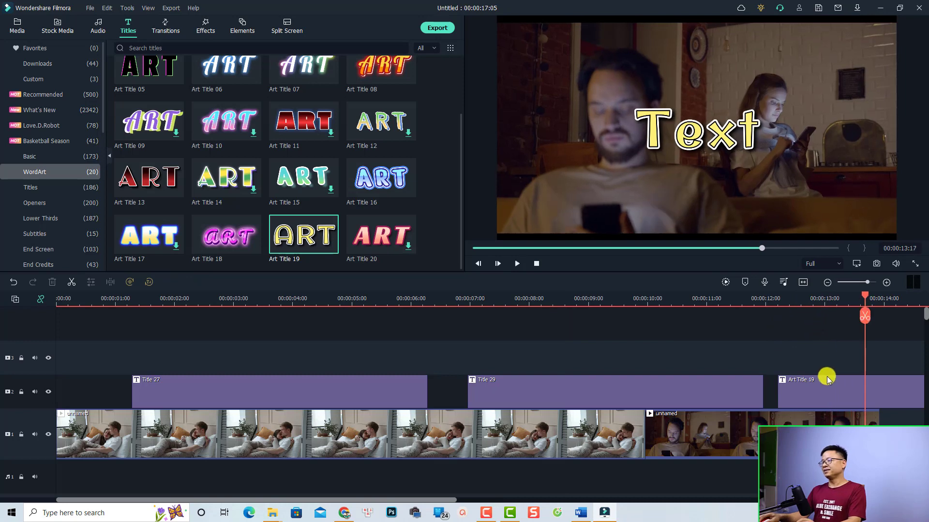
left_click(832, 391)
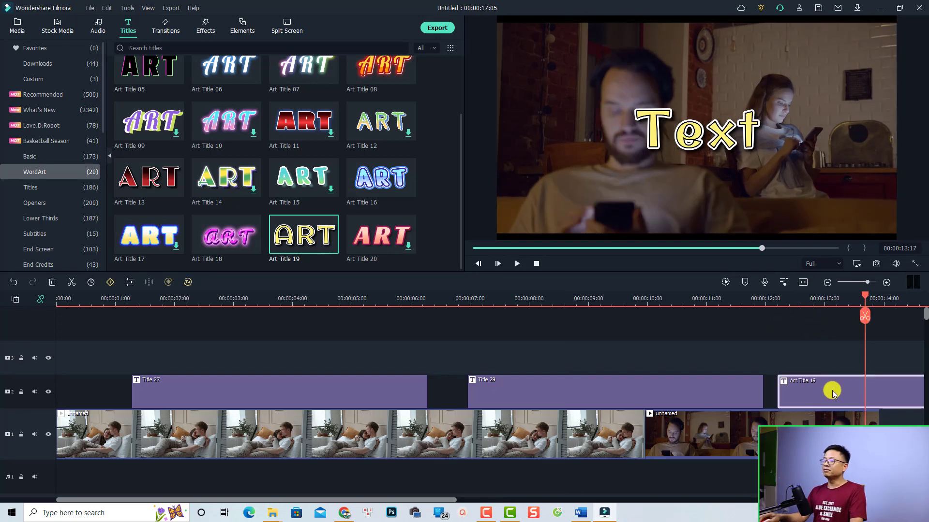
double_click(832, 391)
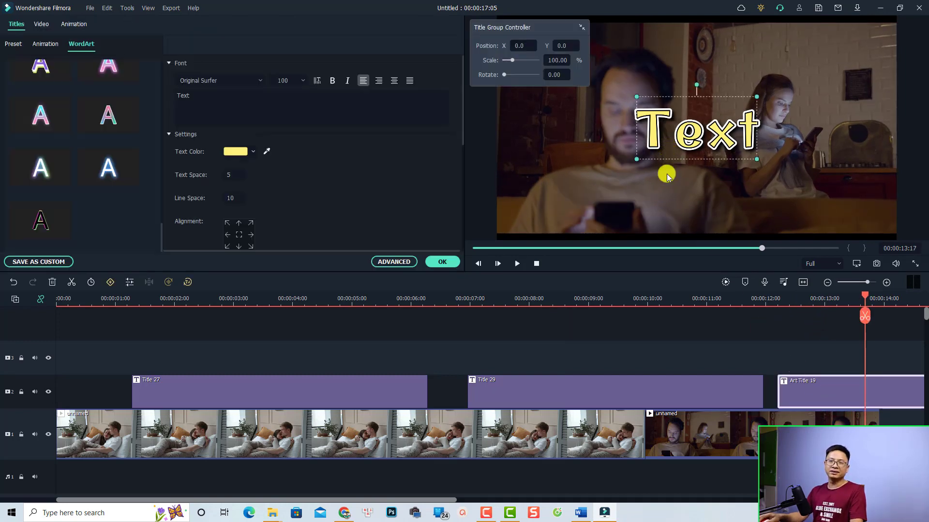